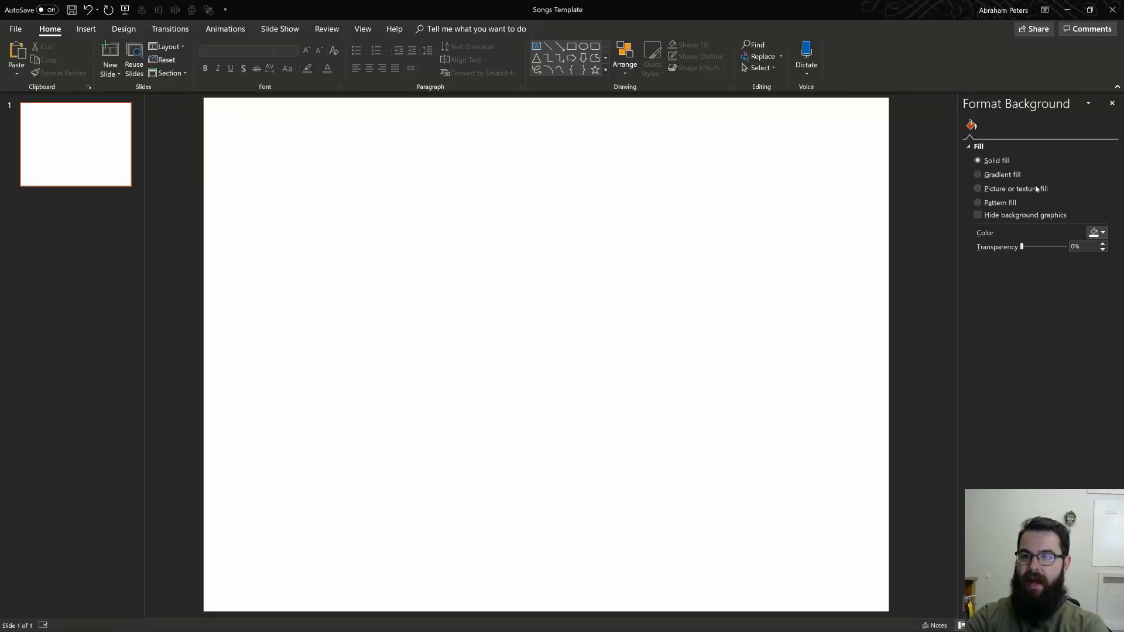
# Step: Set the blank slide's background to a solid black fill
pyautogui.rightClick(638, 209)
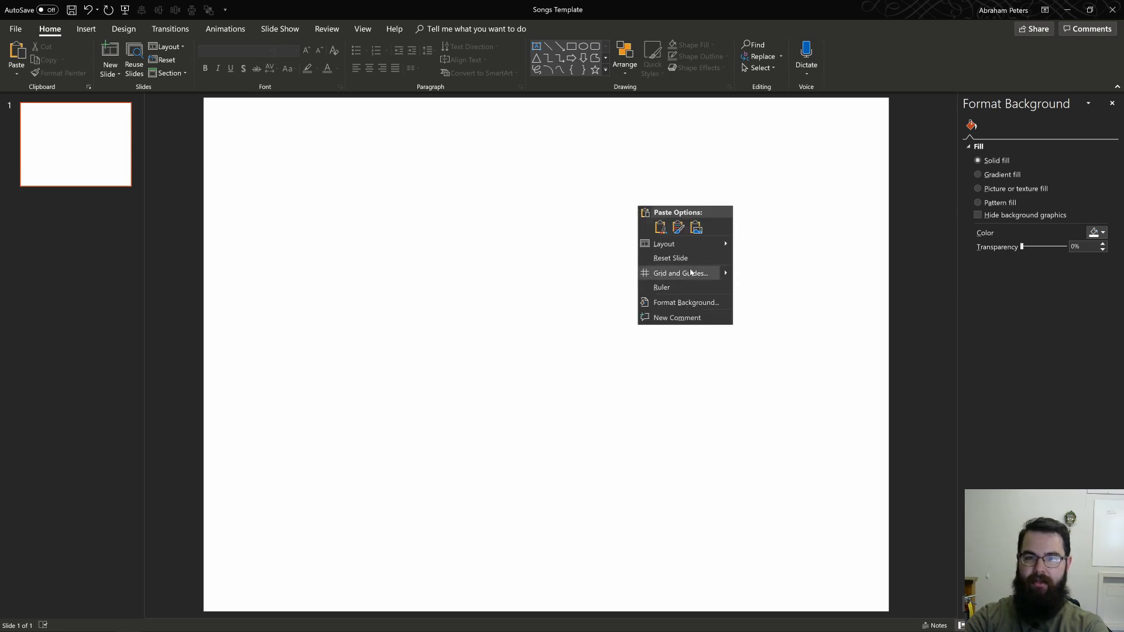
pyautogui.click(682, 305)
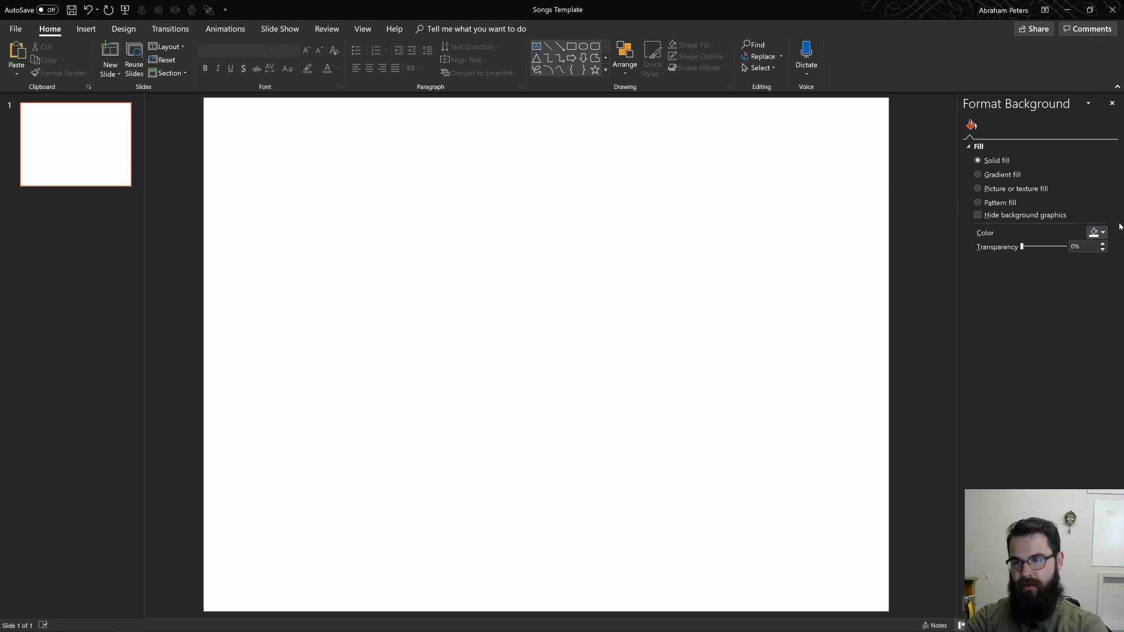
pyautogui.click(1097, 232)
pyautogui.click(1047, 267)
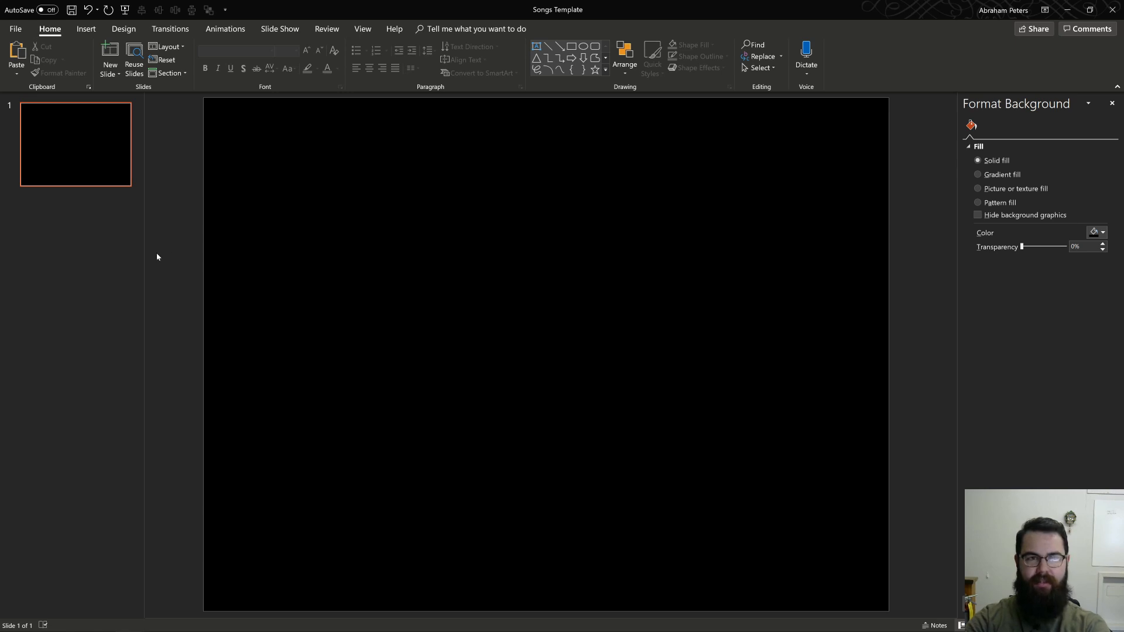
# Step: Duplicate the black slide and select the first one as the insertion point
pyautogui.click(71, 160)
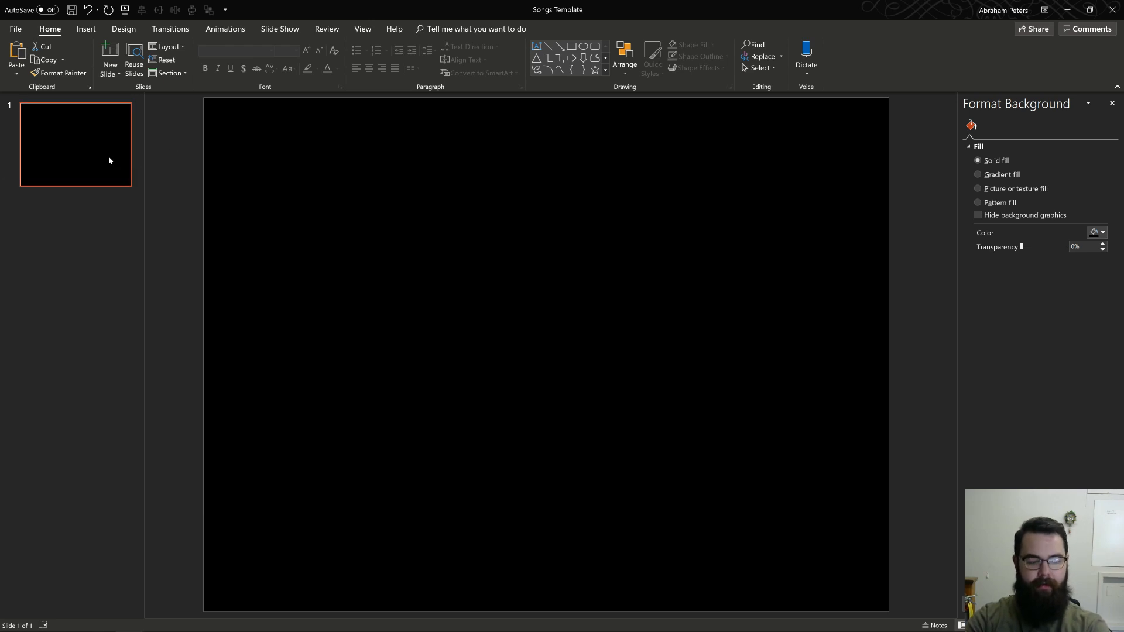
pyautogui.hotkey('ctrl', 'm')
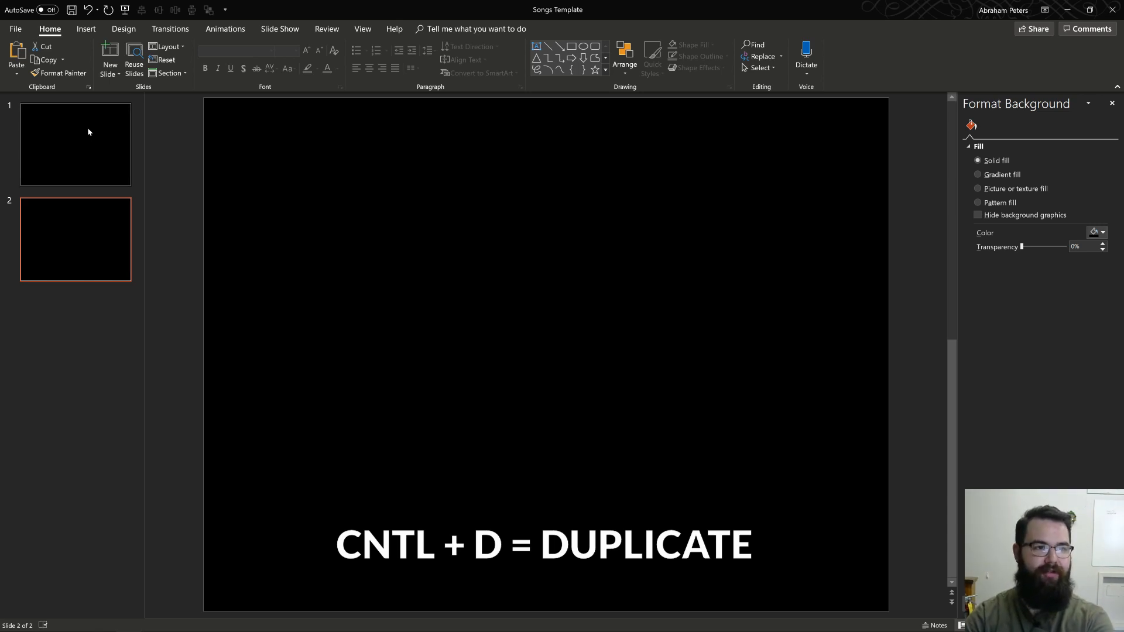
pyautogui.click(25, 158)
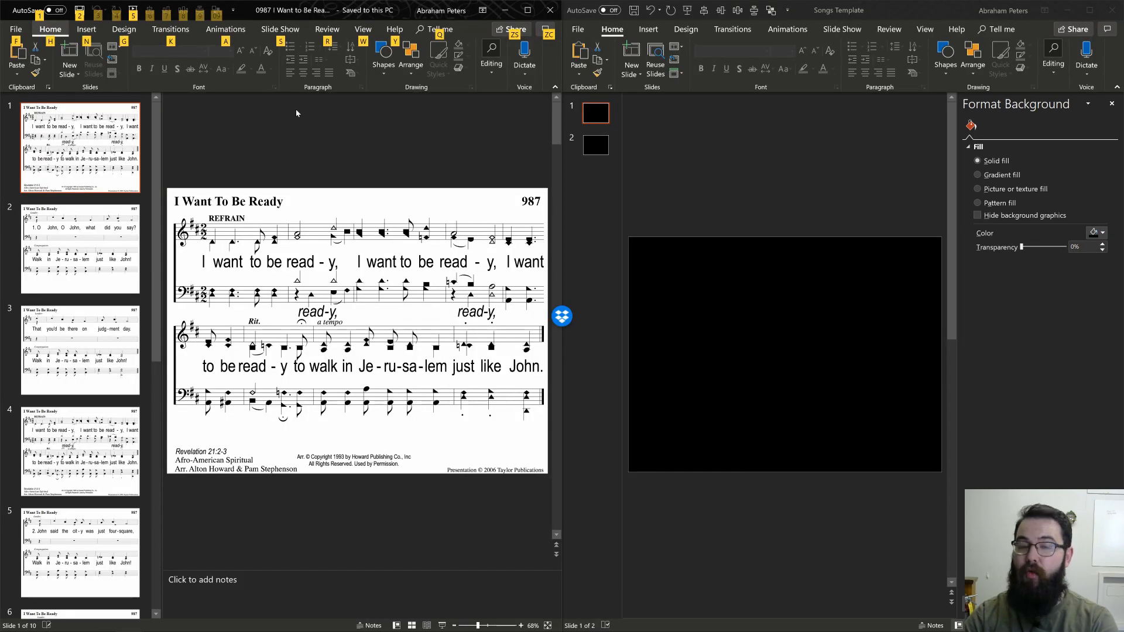
# Step: Copy all ten slides from the 0987 I Want To Be Ready presentation into Songs Template, between the two black slides
pyautogui.click(260, 156)
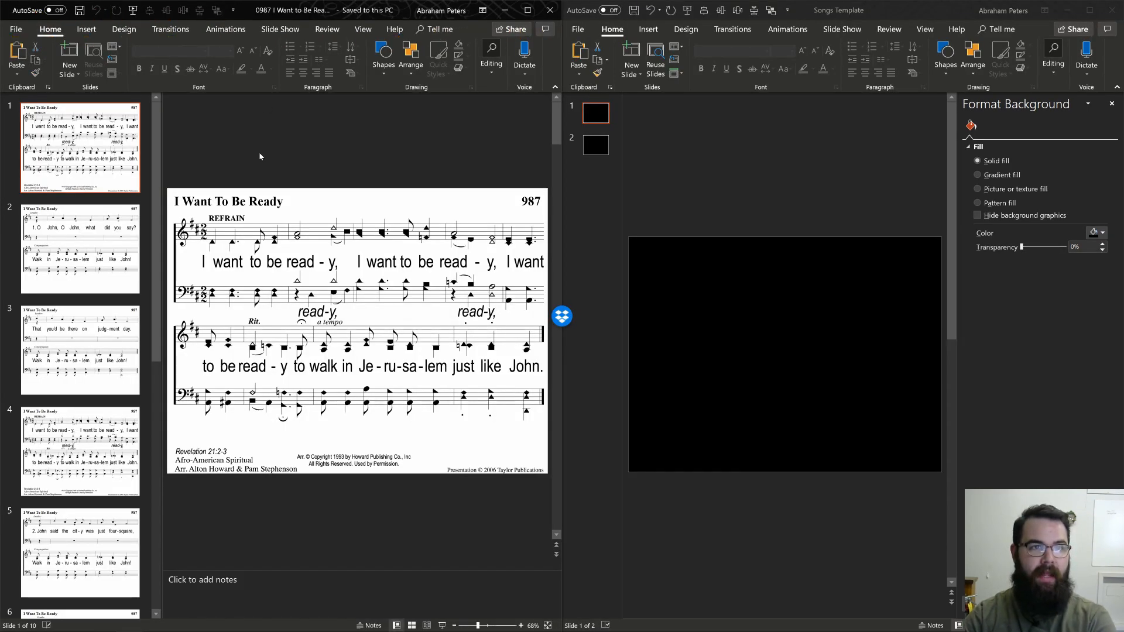
pyautogui.click(86, 159)
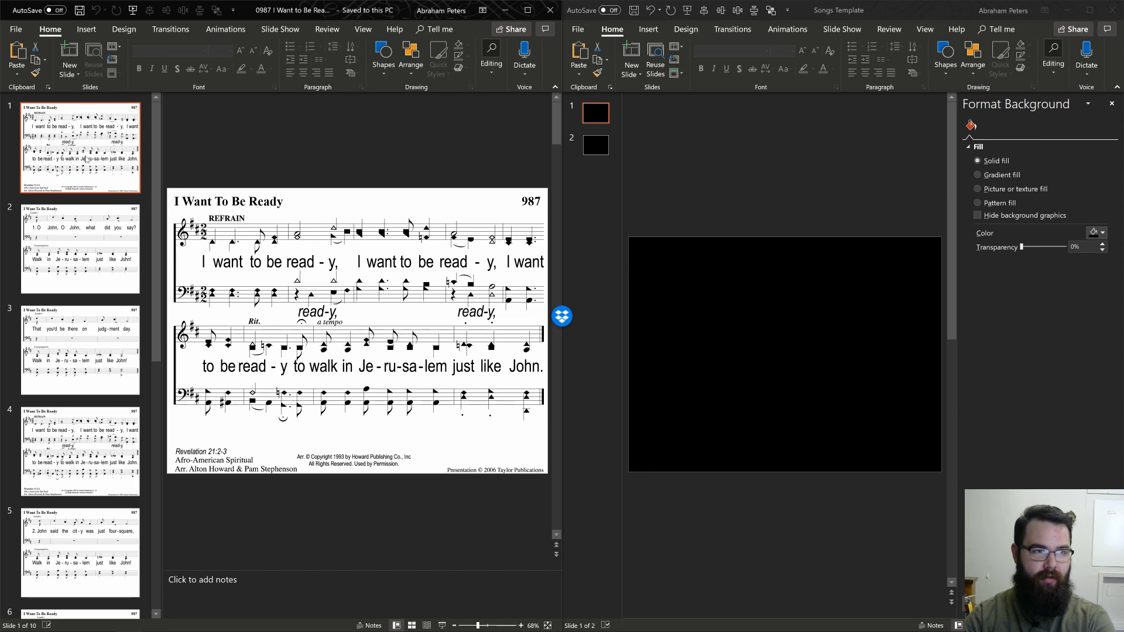
pyautogui.scroll(-5, 113, 393)
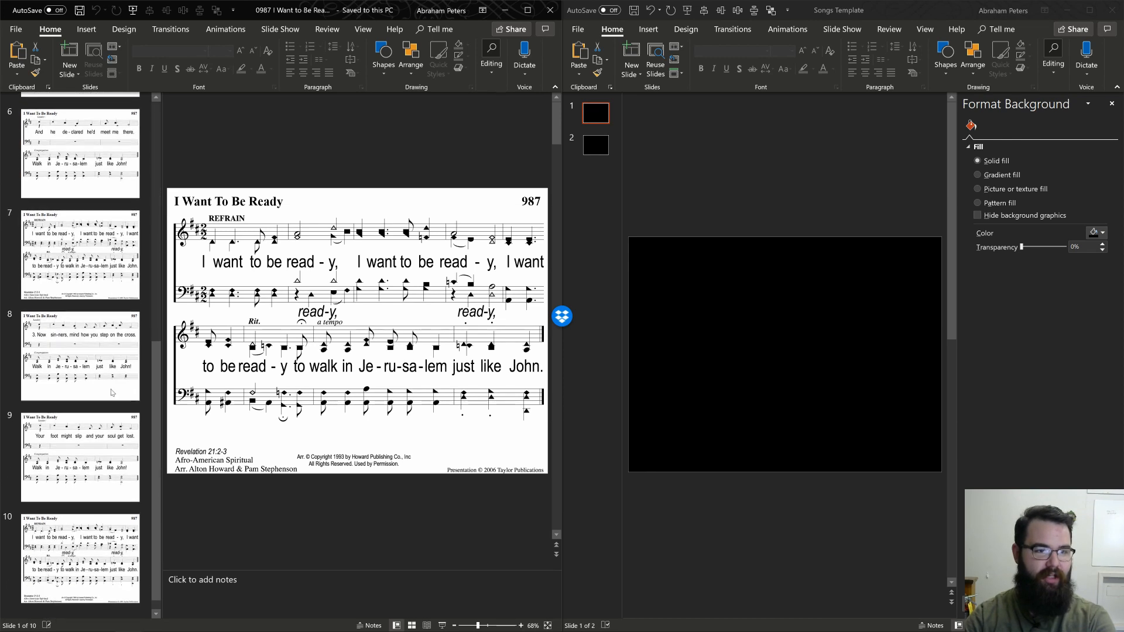
pyautogui.keyDown('shift'); pyautogui.click(88, 515); pyautogui.keyUp('shift')
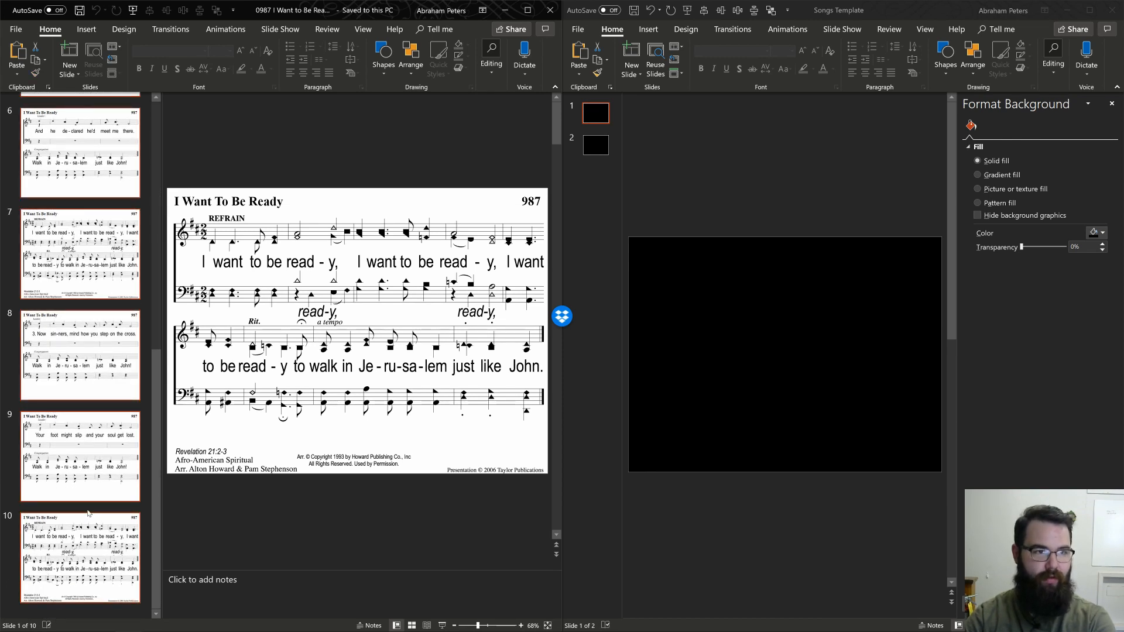
pyautogui.moveTo(69, 355); pyautogui.dragTo(581, 117)
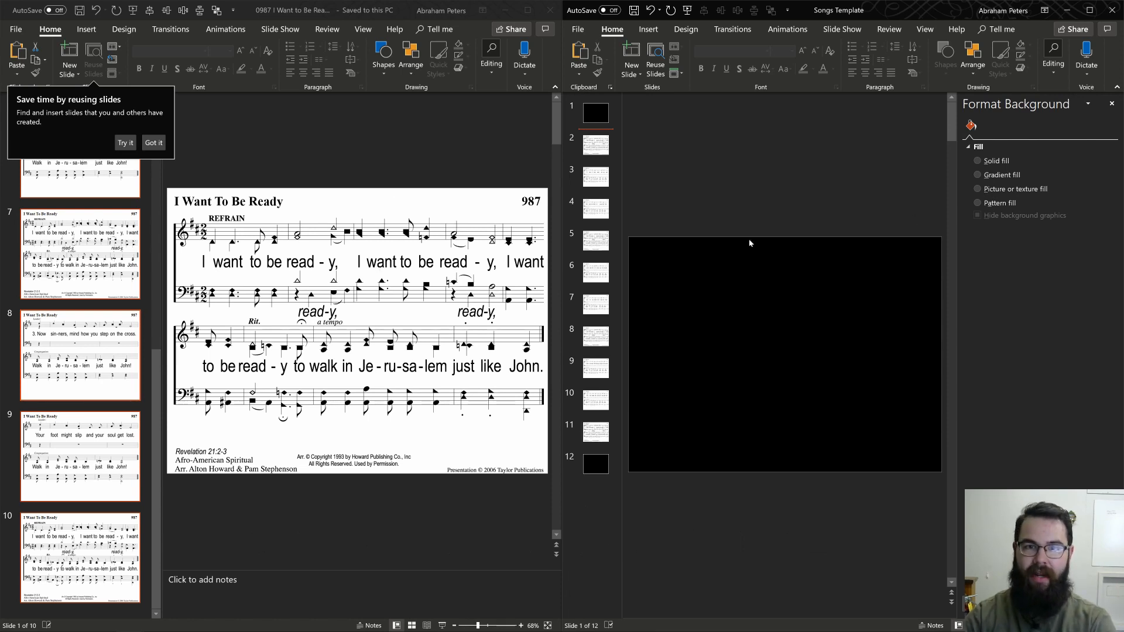
# Step: Check the I Want To Be Ready slides inserted as slides 2 to 11 in Songs Template
pyautogui.click(596, 145)
pyautogui.keyDown('ctrl'); pyautogui.click(602, 431); pyautogui.keyUp('ctrl')
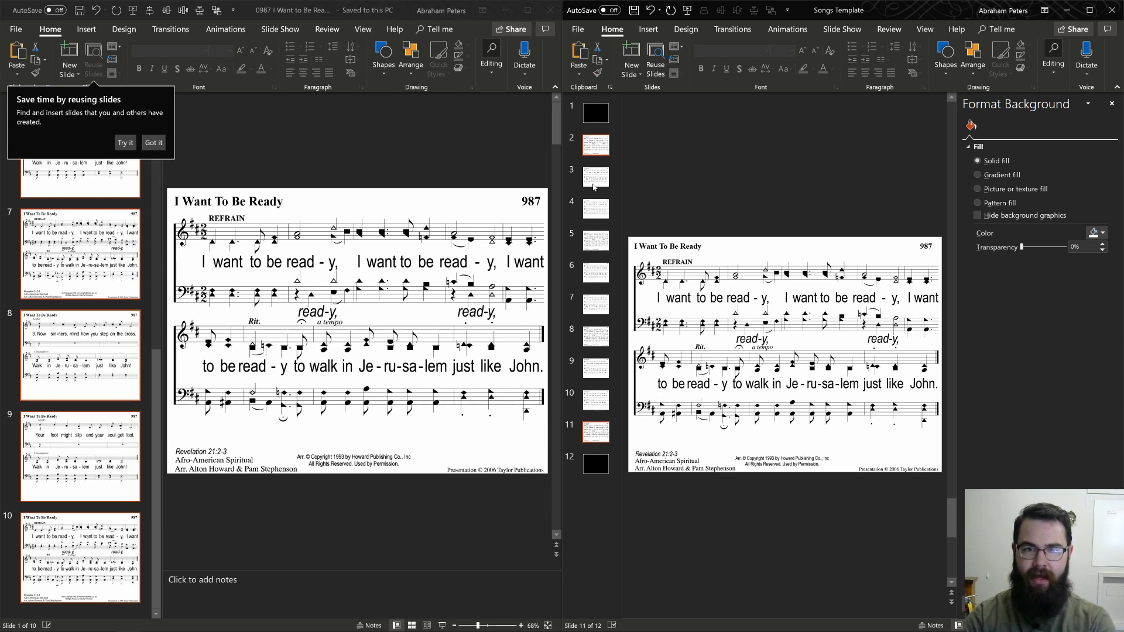
pyautogui.keyDown('ctrl'); pyautogui.click(594, 176); pyautogui.keyUp('ctrl')
pyautogui.keyDown('ctrl'); pyautogui.click(595, 208); pyautogui.keyUp('ctrl')
pyautogui.keyDown('ctrl'); pyautogui.click(594, 240); pyautogui.keyUp('ctrl')
pyautogui.keyDown('ctrl'); pyautogui.click(594, 272); pyautogui.keyUp('ctrl')
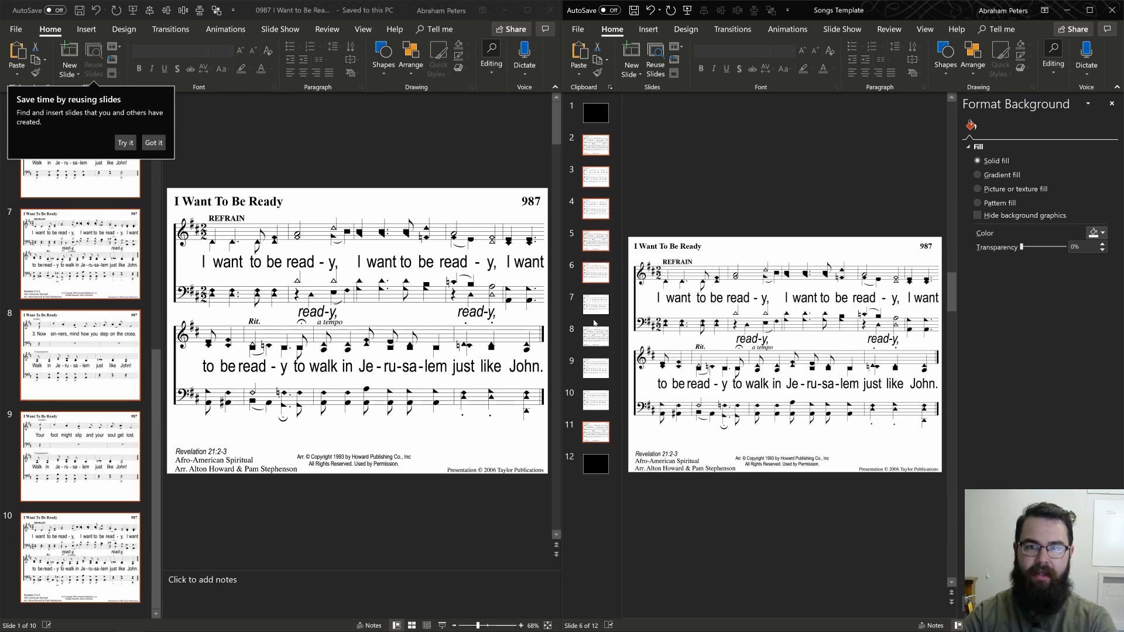
pyautogui.keyDown('ctrl'); pyautogui.click(594, 304); pyautogui.keyUp('ctrl')
pyautogui.keyDown('ctrl'); pyautogui.click(595, 335); pyautogui.keyUp('ctrl')
pyautogui.keyDown('ctrl'); pyautogui.click(595, 368); pyautogui.keyUp('ctrl')
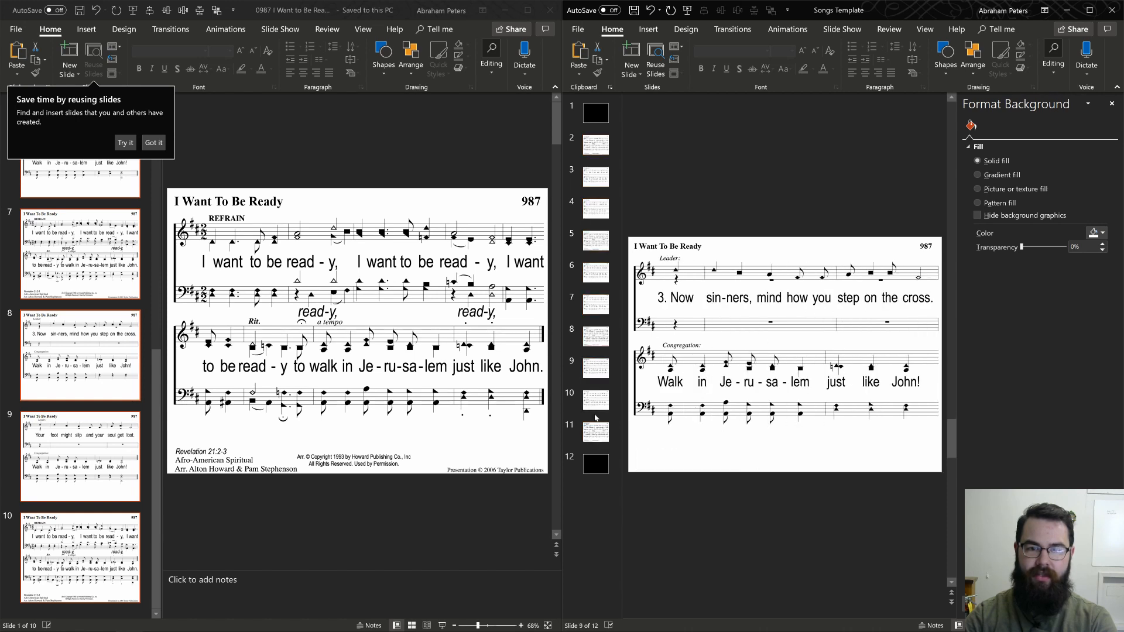
pyautogui.keyDown('ctrl'); pyautogui.click(595, 416); pyautogui.keyUp('ctrl')
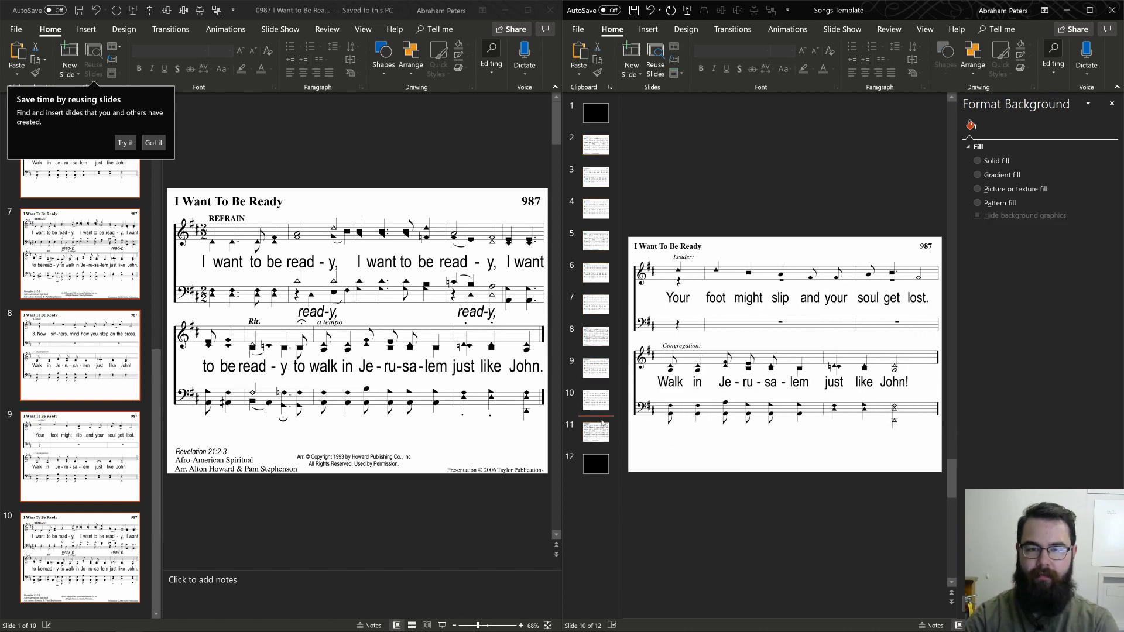
# Step: Maximize the Songs Template window and delete all inserted I Want To Be Ready slides, keeping only the two black slides
pyautogui.doubleClick(940, 11)
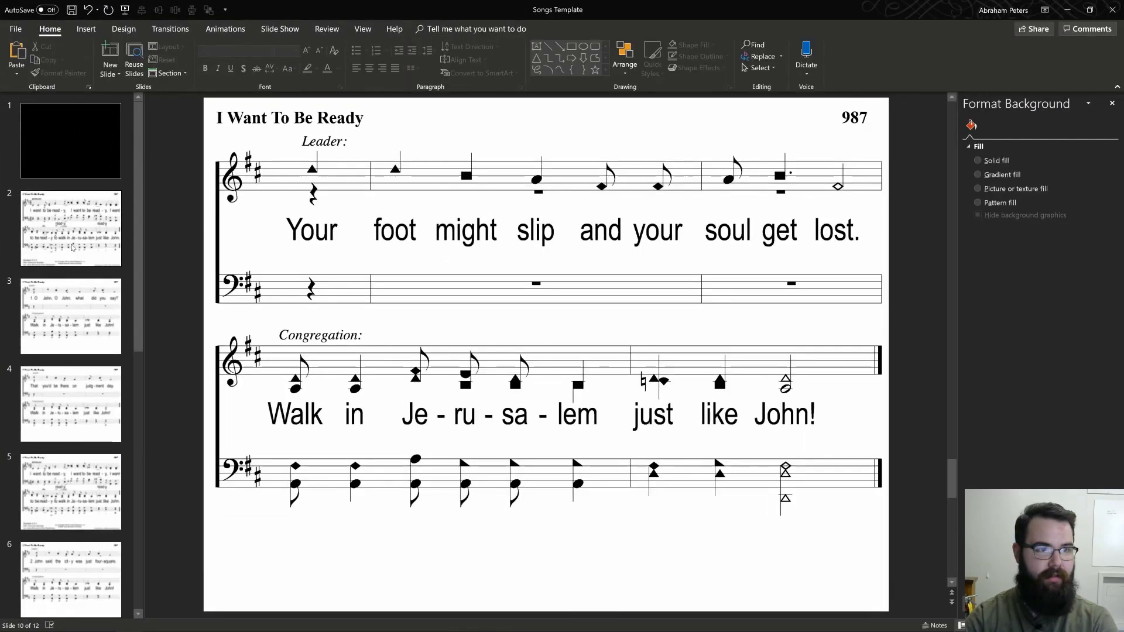
pyautogui.scroll(-5, 72, 247)
pyautogui.click(71, 202)
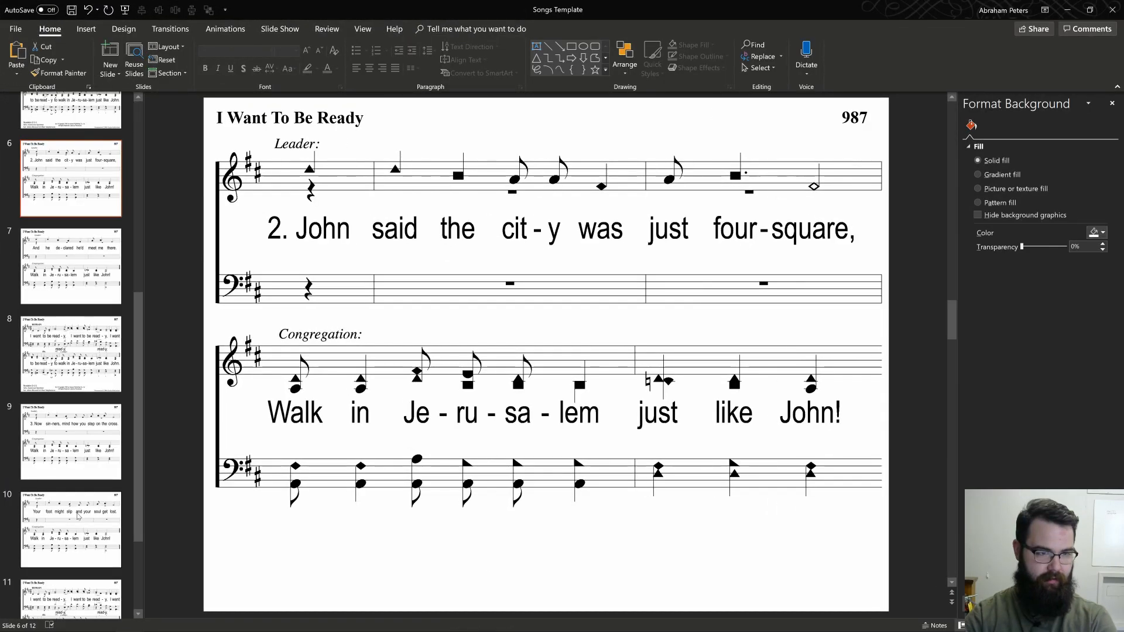
pyautogui.scroll(-3, 78, 516)
pyautogui.keyDown('shift'); pyautogui.click(77, 475); pyautogui.keyUp('shift')
pyautogui.press('Delete')
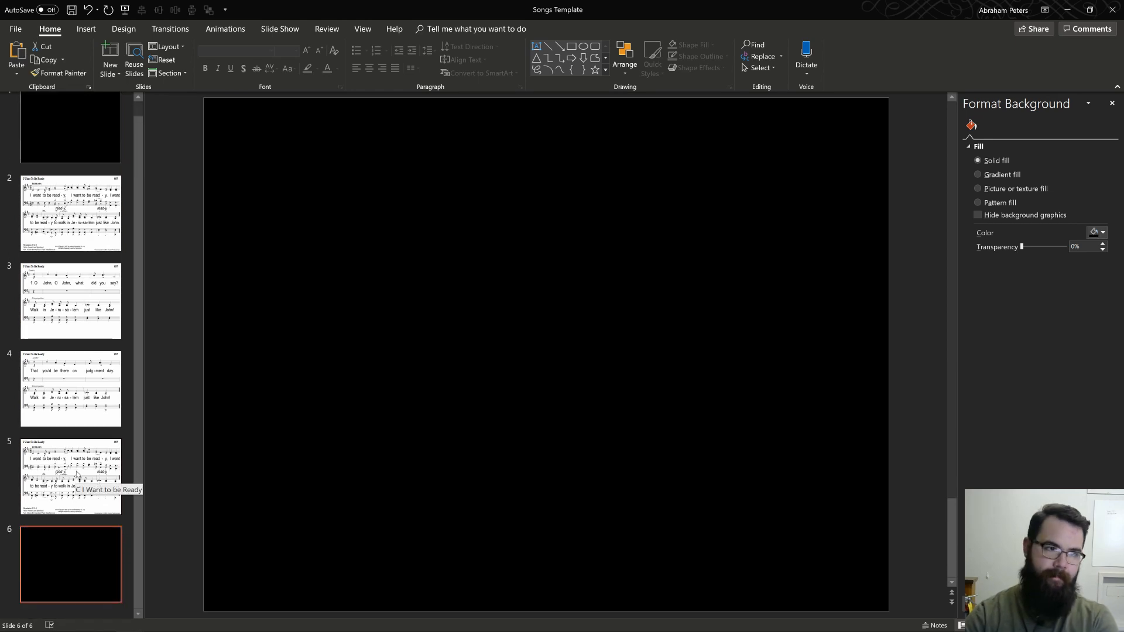
pyautogui.click(64, 212)
pyautogui.keyDown('shift'); pyautogui.click(60, 462); pyautogui.keyUp('shift')
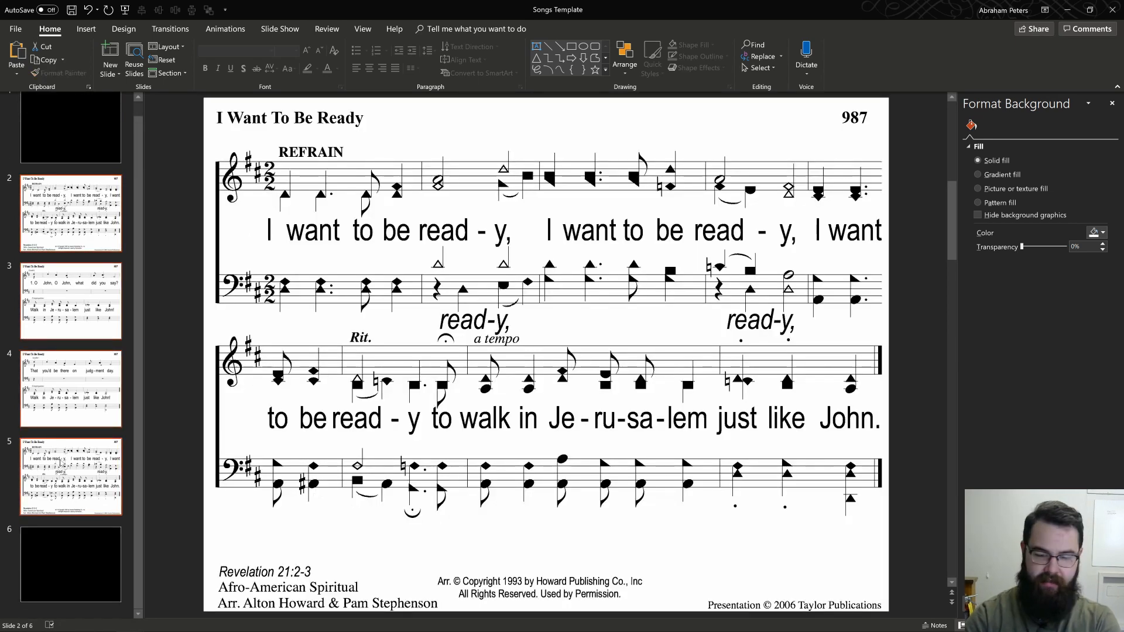
pyautogui.press('Delete')
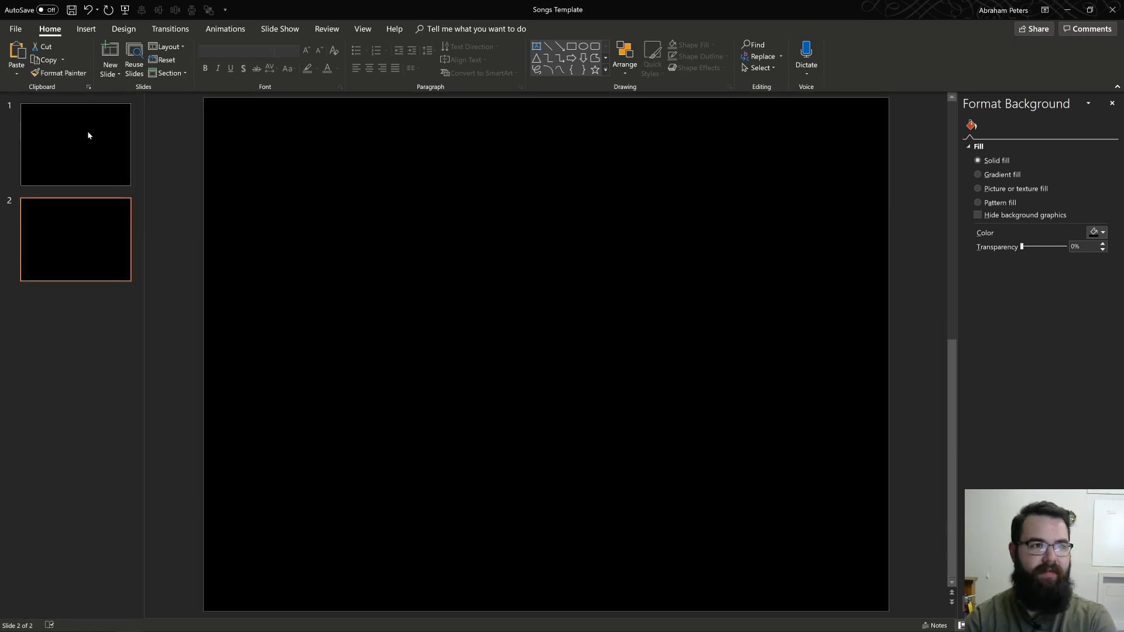
# Step: Start Reuse Slides from the first black slide, close the background settings, and search for song file 0789
pyautogui.click(88, 135)
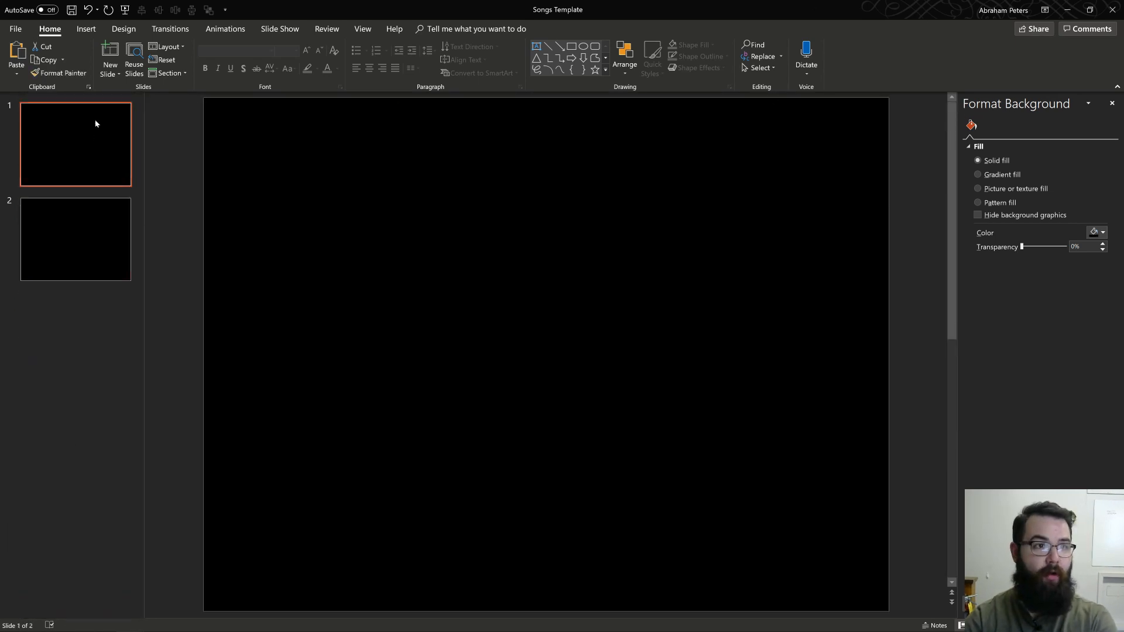
pyautogui.click(113, 71)
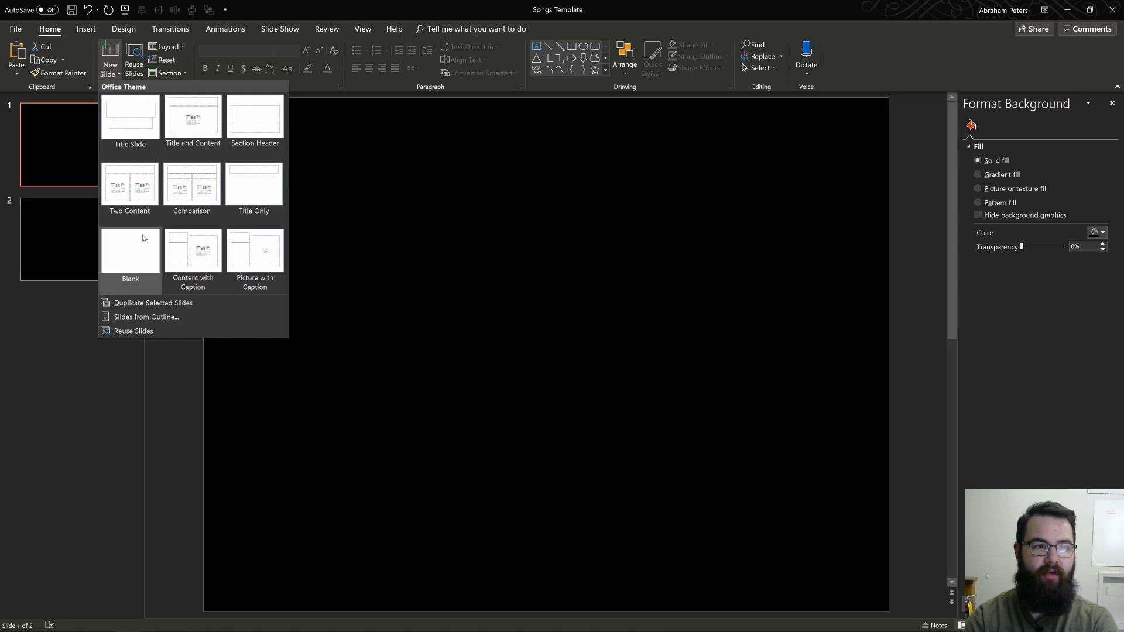
pyautogui.click(123, 332)
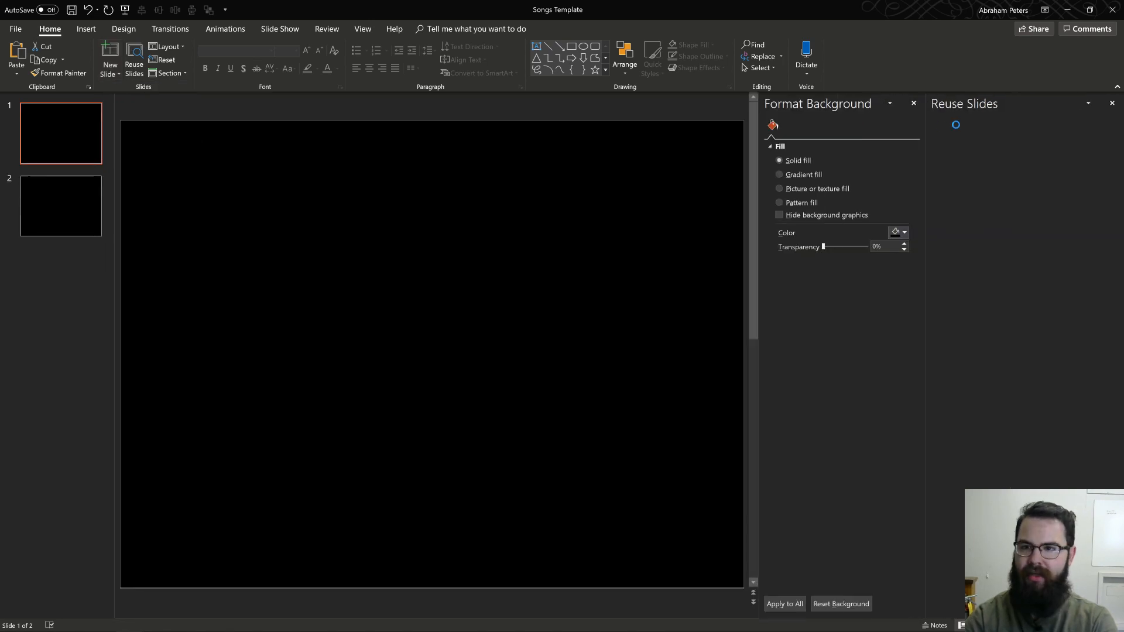
pyautogui.click(913, 104)
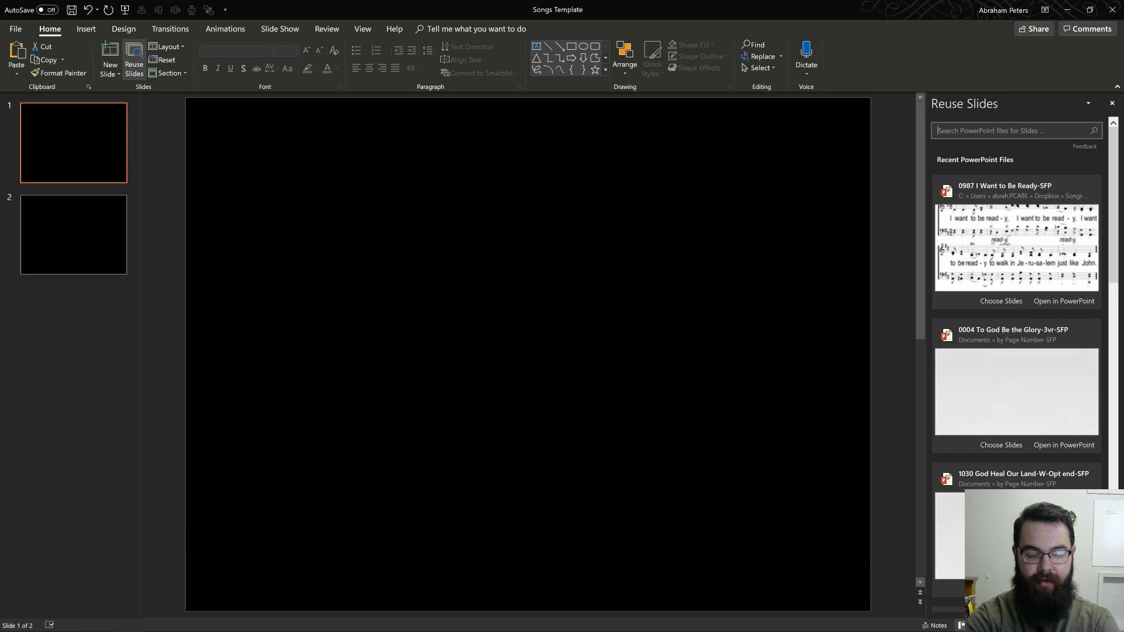
pyautogui.write('0789')
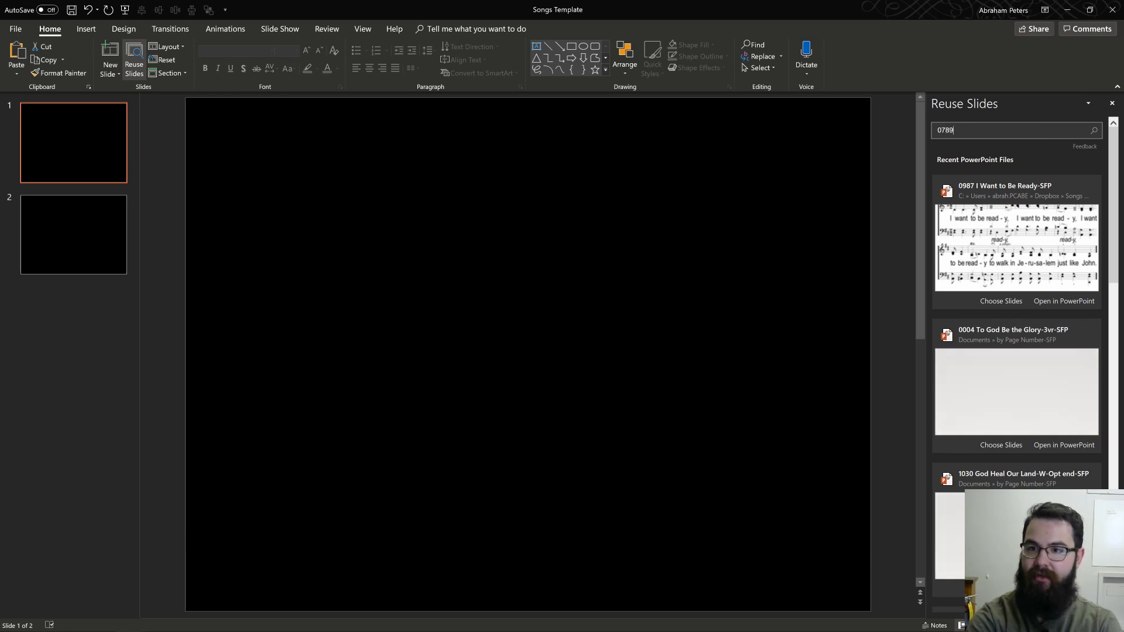
pyautogui.press('Return')
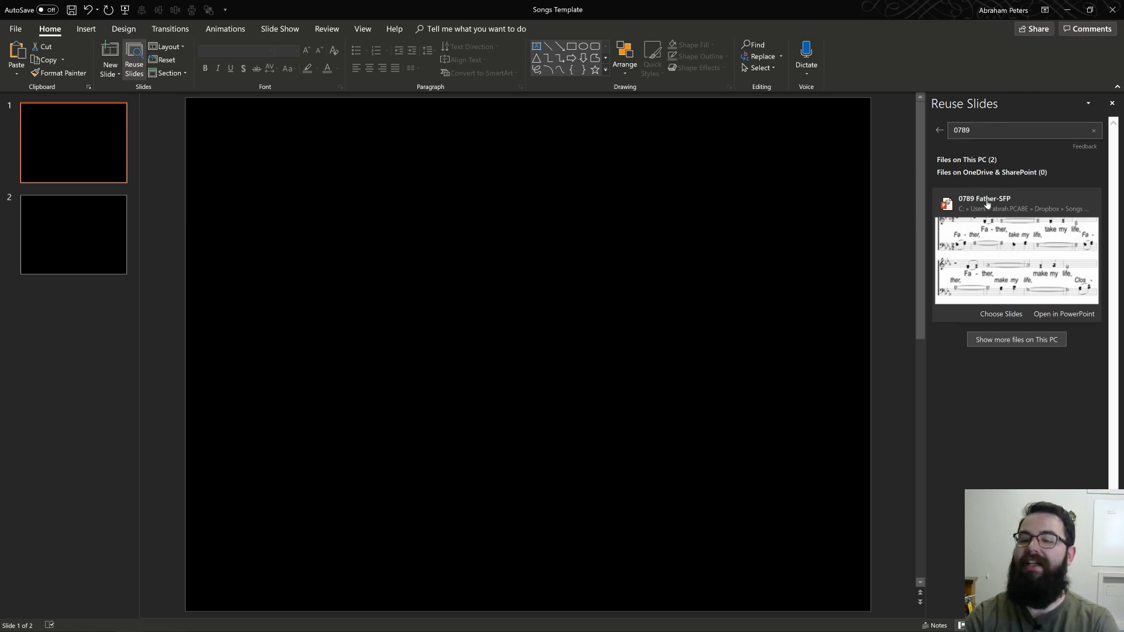
# Step: Insert slides 1 to 4 of the 0789 Father-SFP presentation after the first black slide
pyautogui.click(1018, 227)
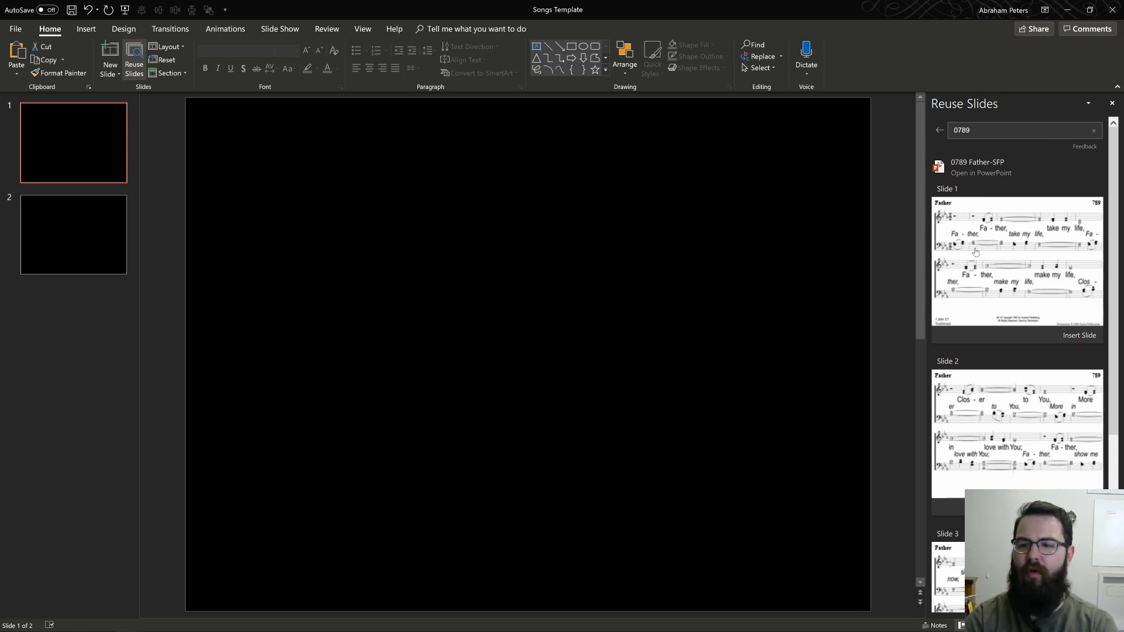
pyautogui.click(1075, 341)
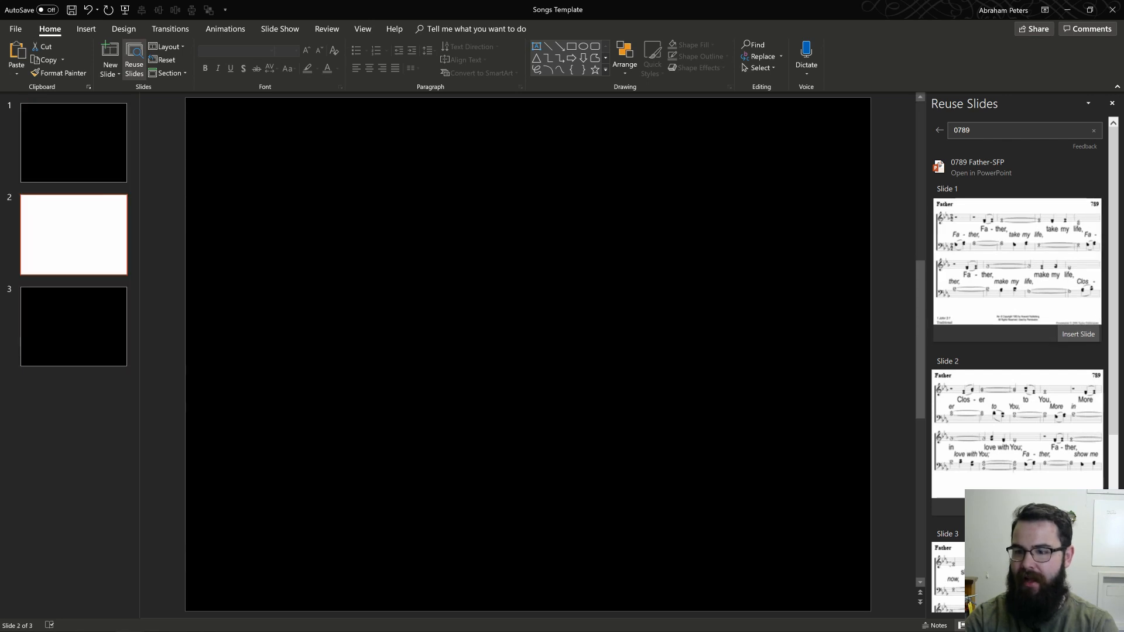
pyautogui.scroll(-3, 1076, 342)
pyautogui.click(1077, 358)
pyautogui.scroll(-2, 1077, 358)
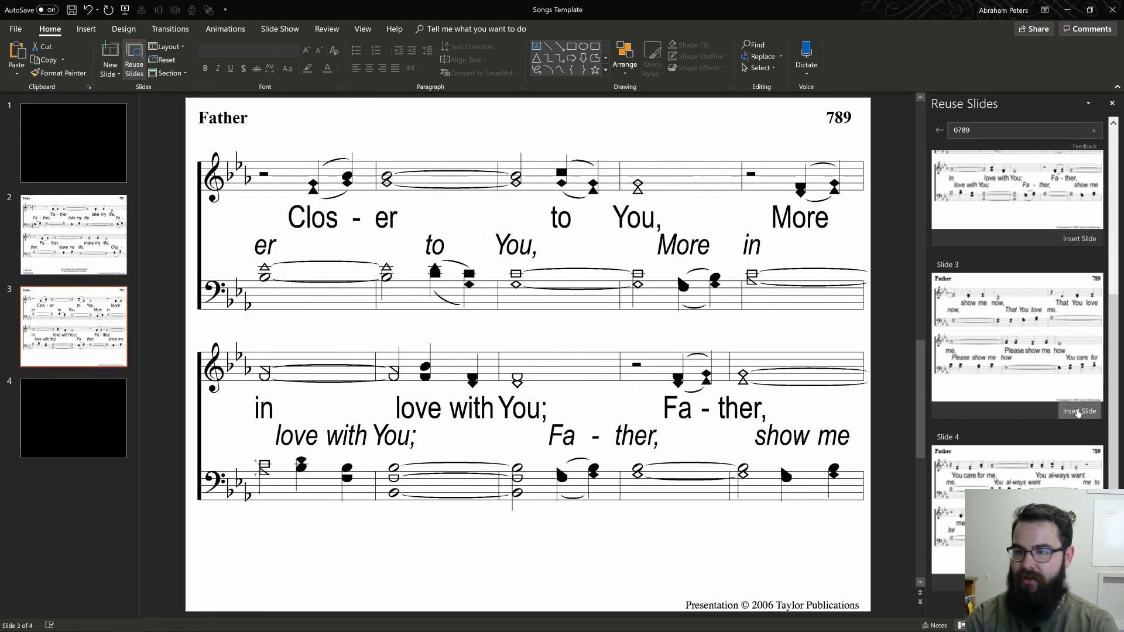
pyautogui.click(1079, 410)
pyautogui.click(1078, 582)
pyautogui.scroll(5, 1051, 463)
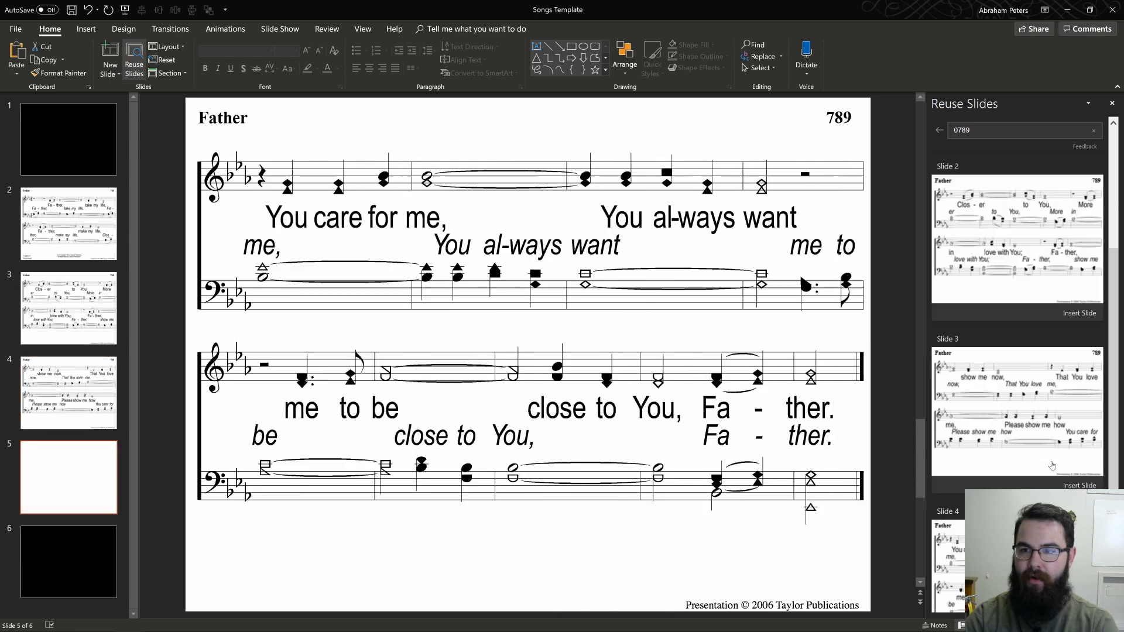
pyautogui.scroll(-5, 1042, 414)
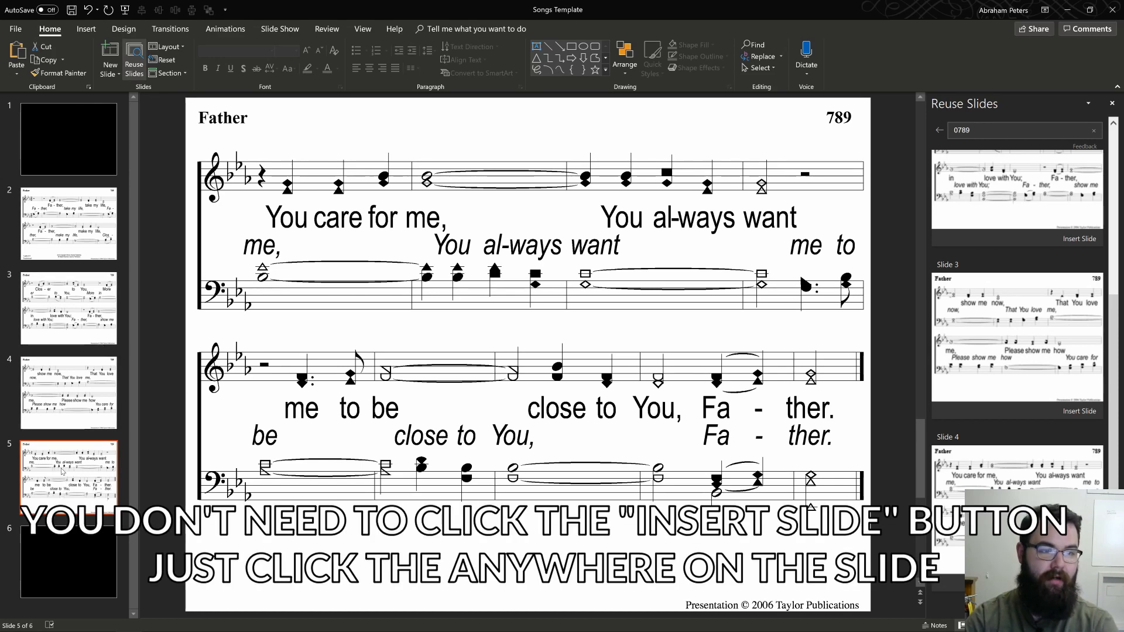
# Step: Add a text box reading "end" below the music on the last Father slide and select its text
pyautogui.click(86, 29)
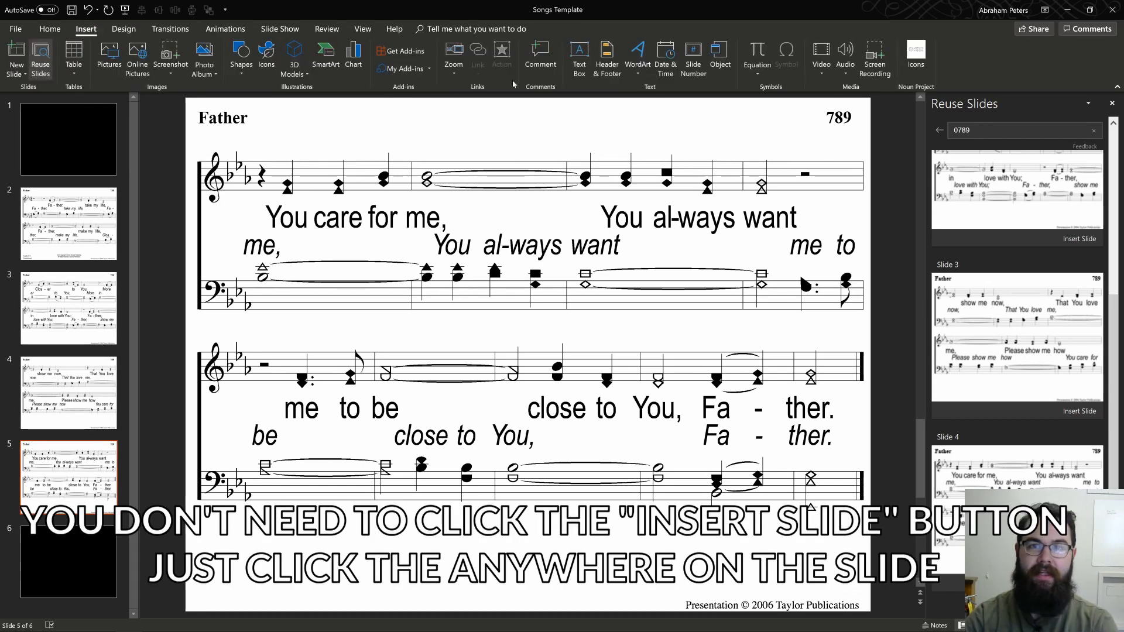
pyautogui.click(576, 66)
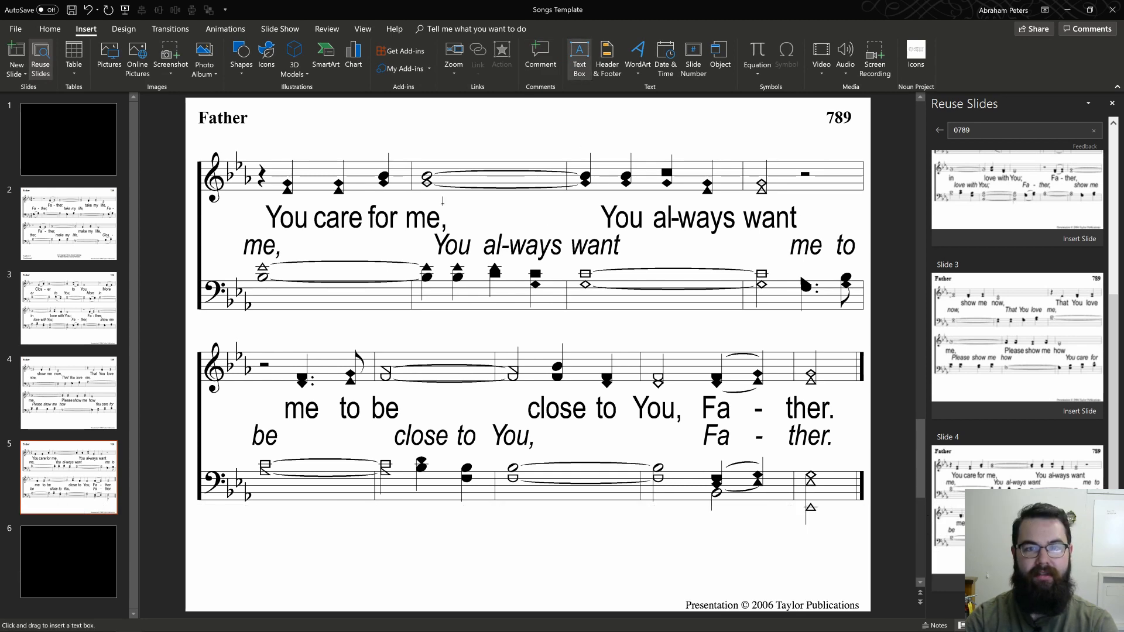
pyautogui.moveTo(572, 532)
pyautogui.mouseDown()
pyautogui.moveTo(672, 572)
pyautogui.moveTo(805, 592)
pyautogui.mouseUp()
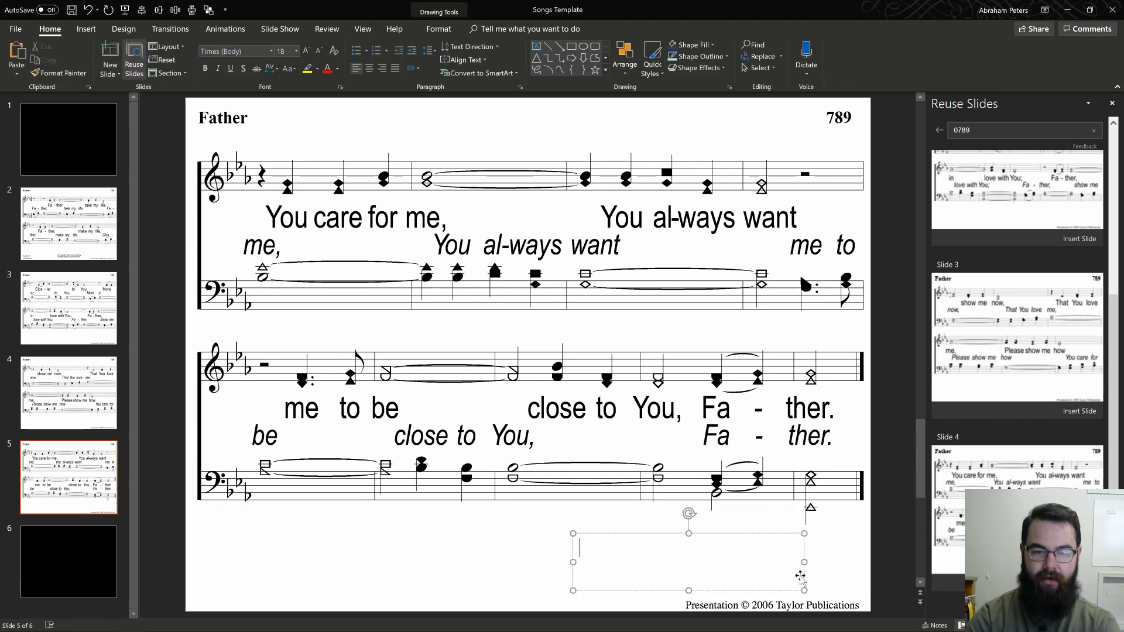
pyautogui.write('end')
pyautogui.hotkey('ctrl', 'a')
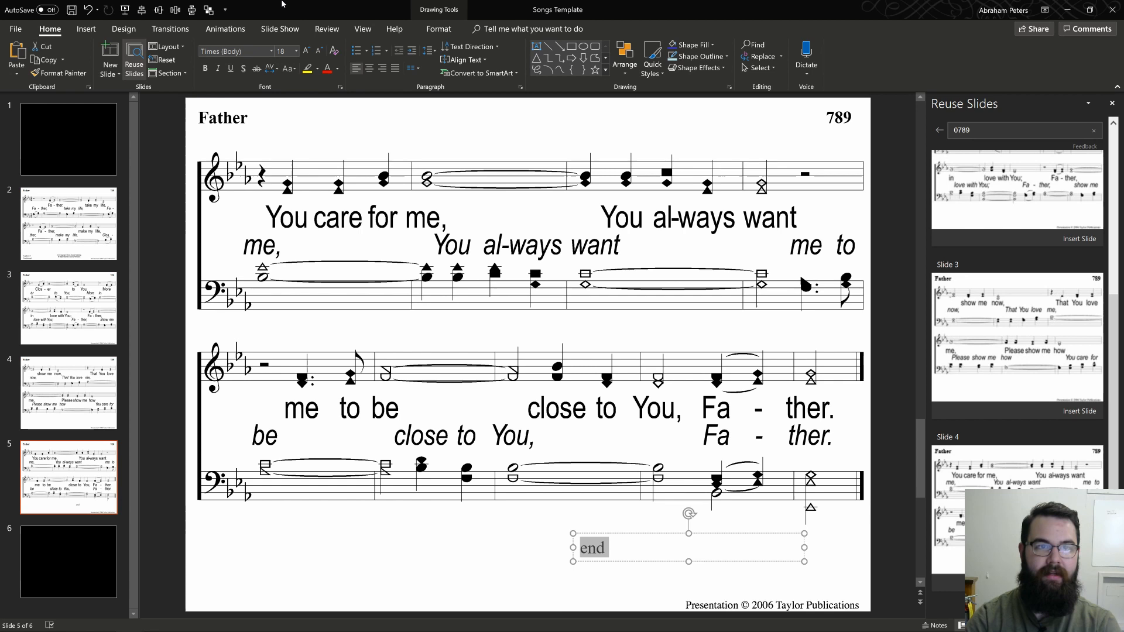
# Step: Change the "end" text to uppercase, colour it red, and right-align it in its box
pyautogui.click(288, 69)
pyautogui.click(302, 106)
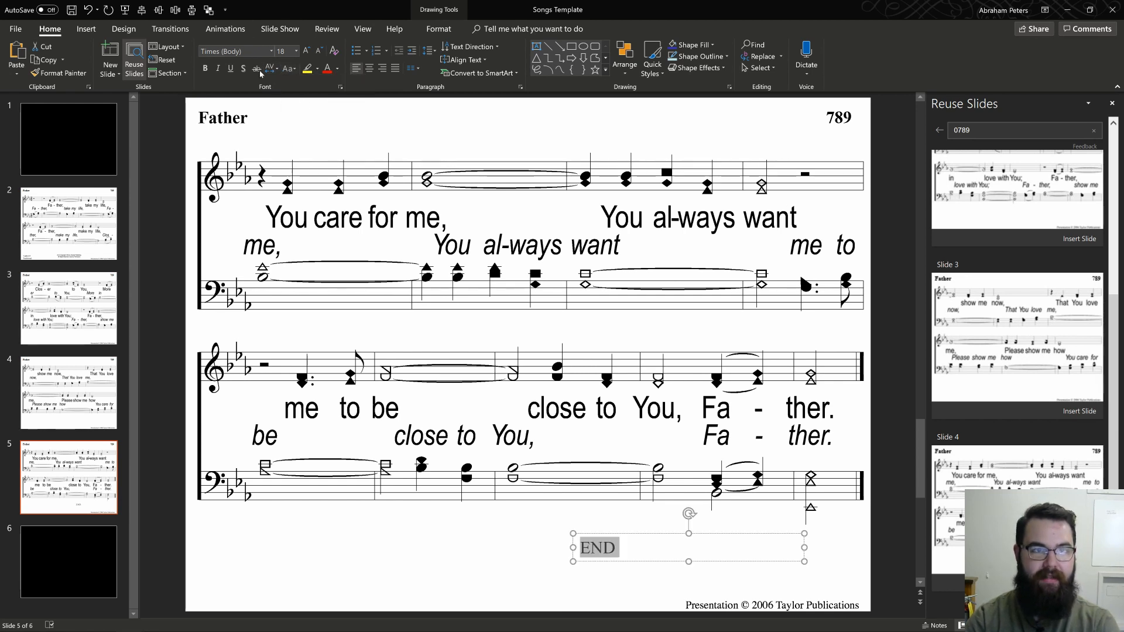
pyautogui.click(329, 70)
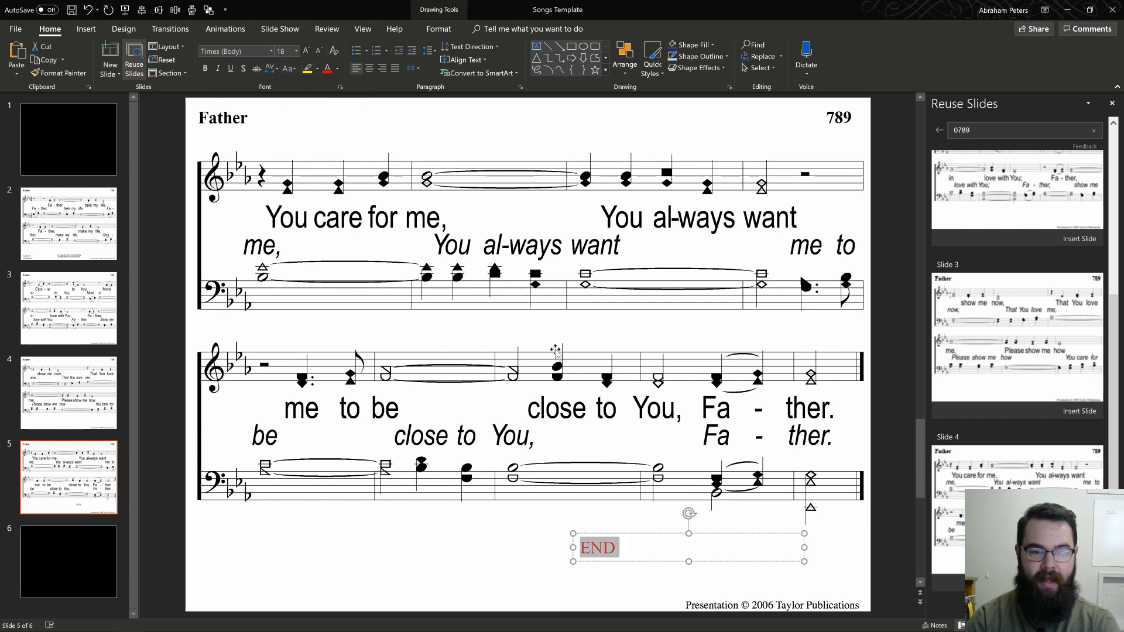
pyautogui.click(382, 69)
# Step: Move the END text box slightly lower and outward beneath the last Father music line, and copy the box
pyautogui.moveTo(735, 532)
pyautogui.mouseDown()
pyautogui.moveTo(735, 552)
pyautogui.moveTo(734, 539)
pyautogui.mouseUp()
pyautogui.hotkey('ctrl', 'z')
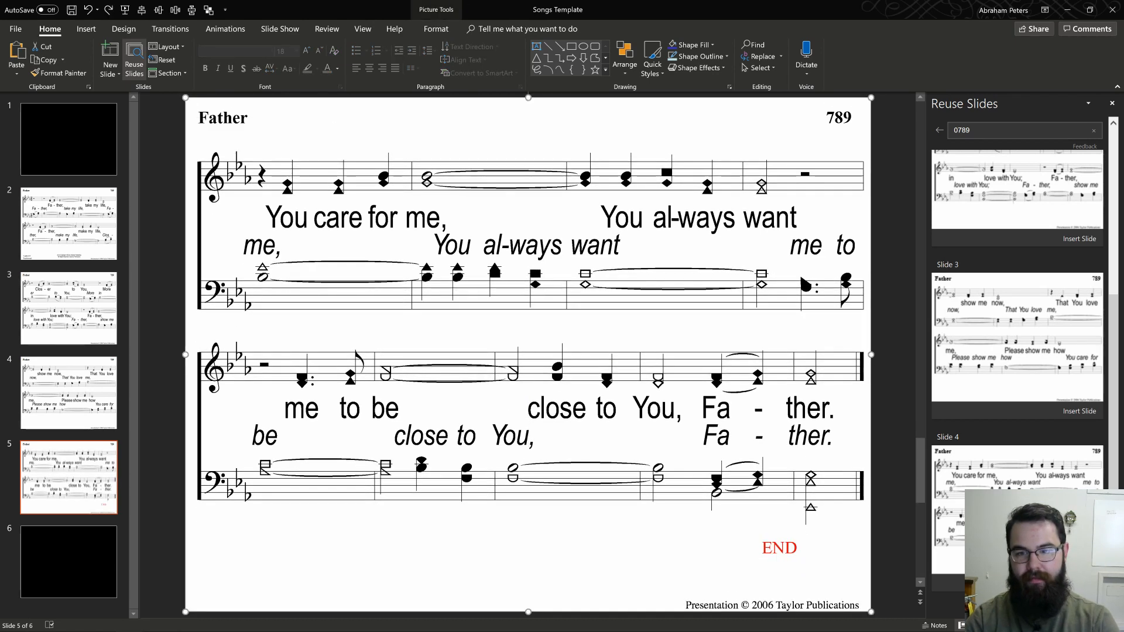
pyautogui.click(767, 544)
pyautogui.moveTo(767, 534); pyautogui.dragTo(772, 540)
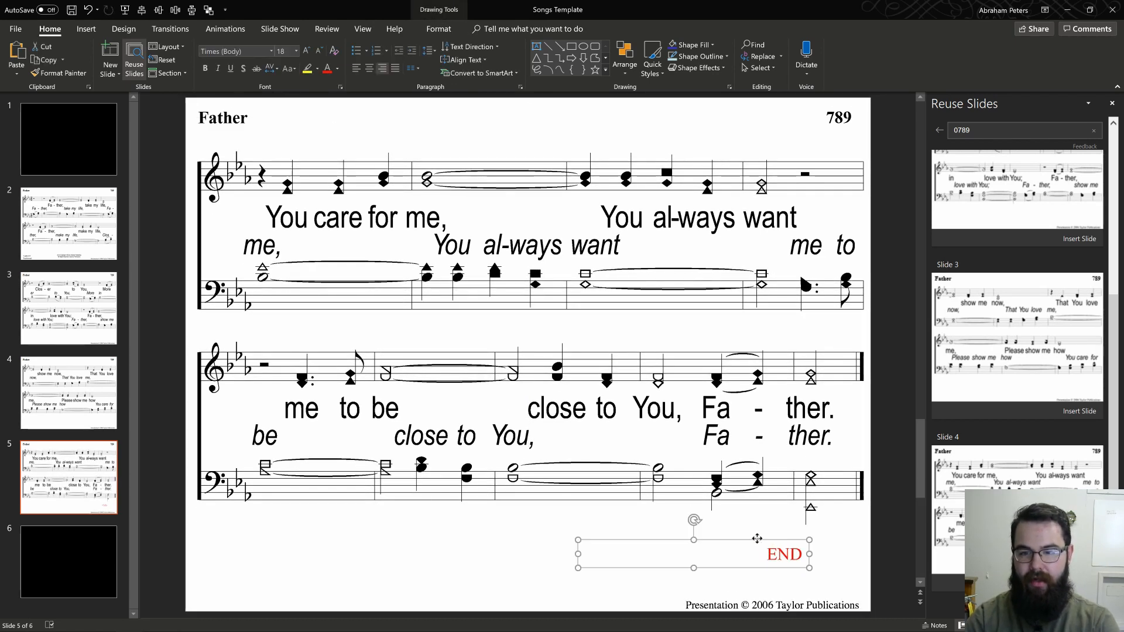
pyautogui.rightClick(757, 539)
pyautogui.click(793, 357)
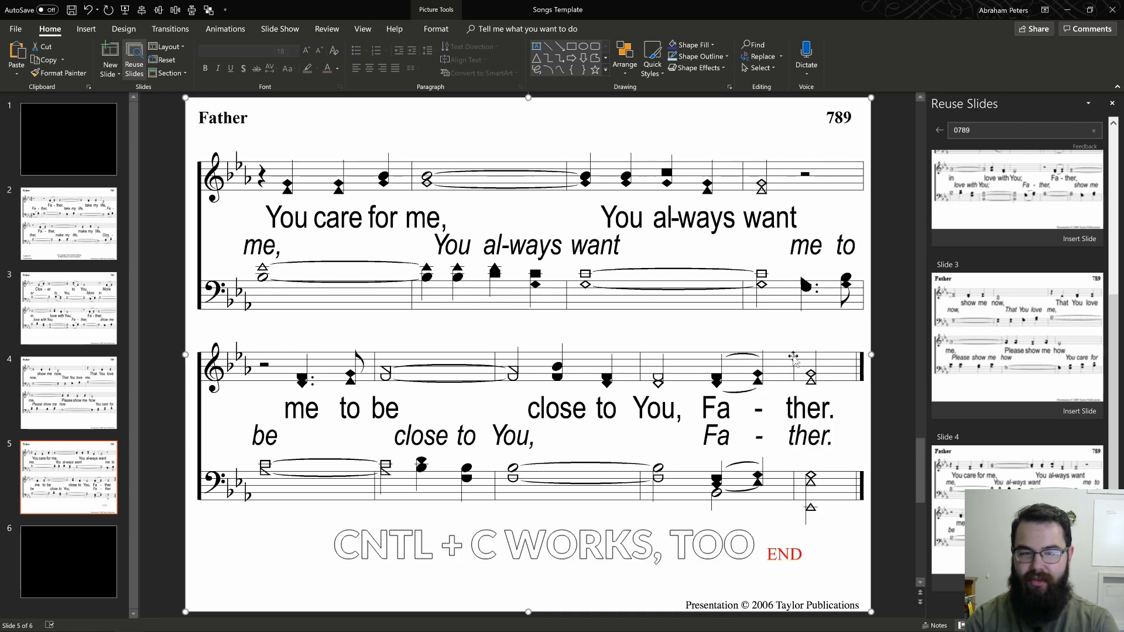
# Step: Add another black slide after the final one, and select the black slide directly after the Father song
pyautogui.click(87, 571)
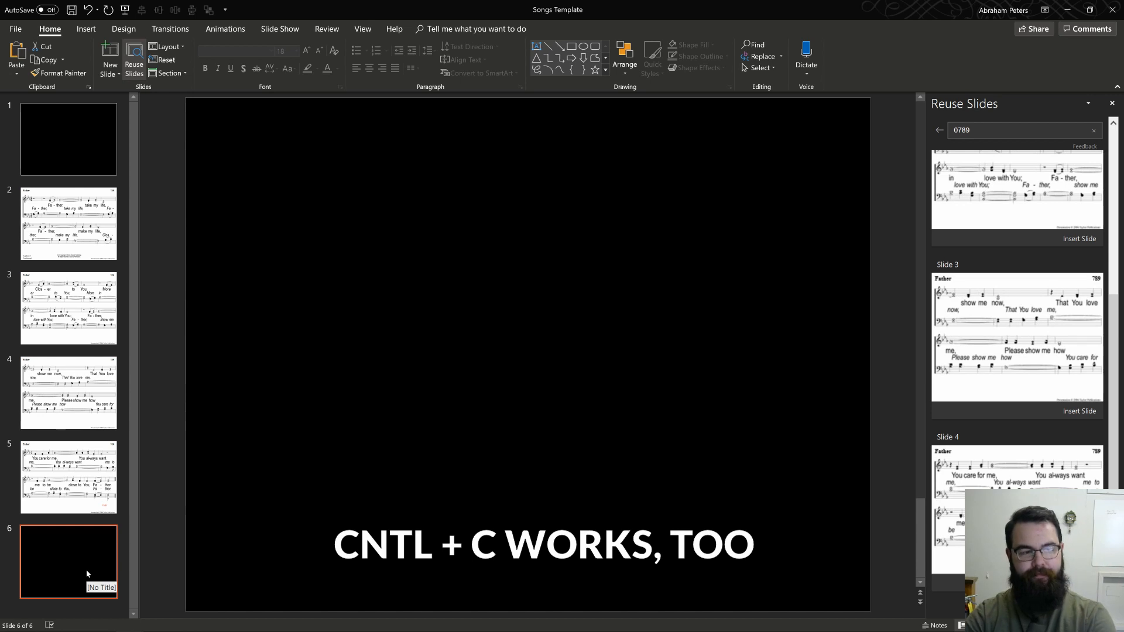
pyautogui.press('Return')
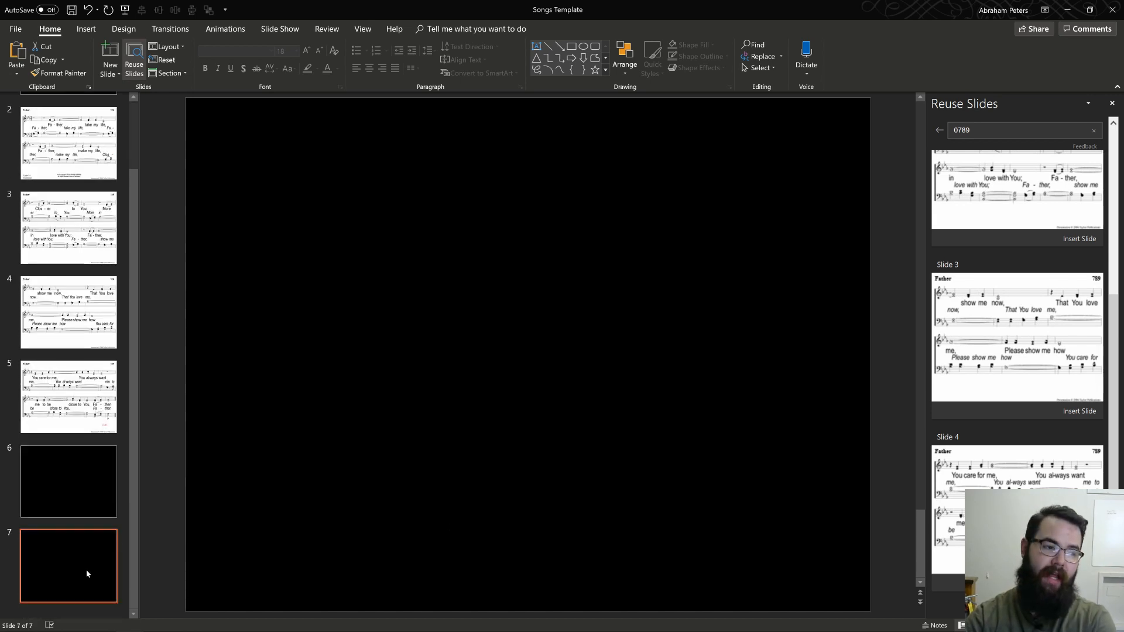
pyautogui.click(53, 473)
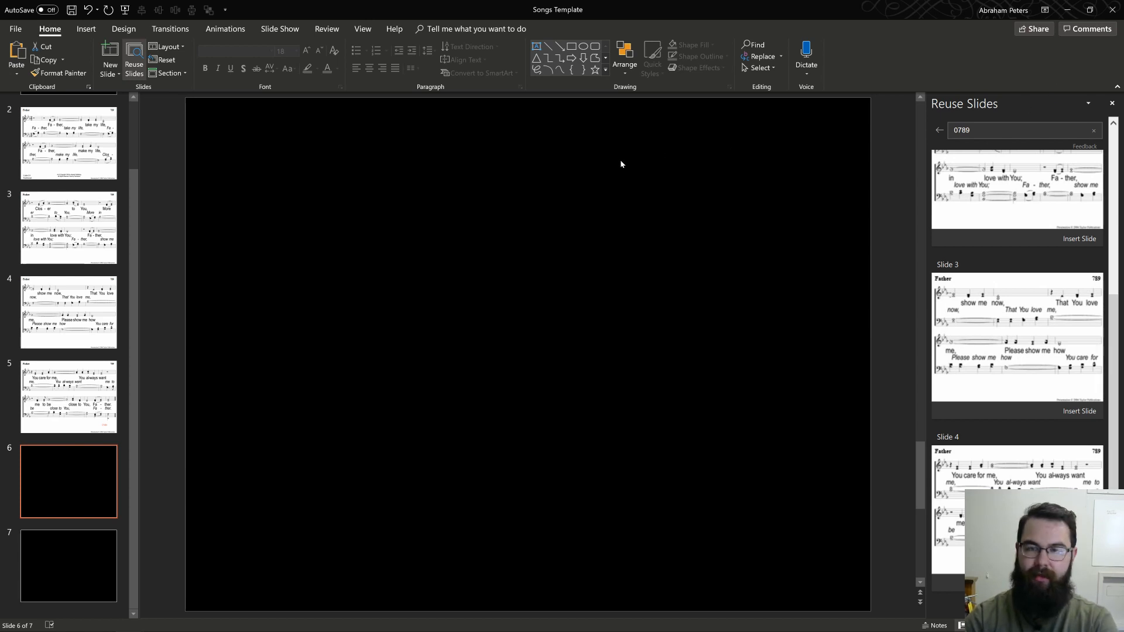
# Step: Replace the Reuse Slides search term with 0002
pyautogui.press('BackSpace')
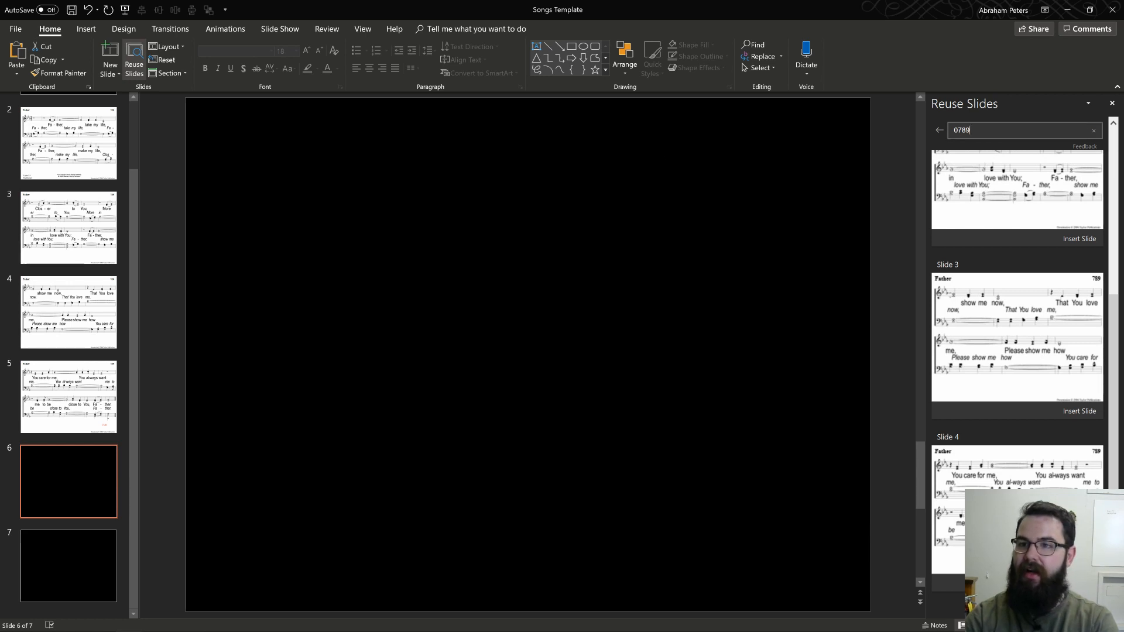
pyautogui.press('BackSpace')
pyautogui.press('BackSpace')
pyautogui.press('BackSpace')
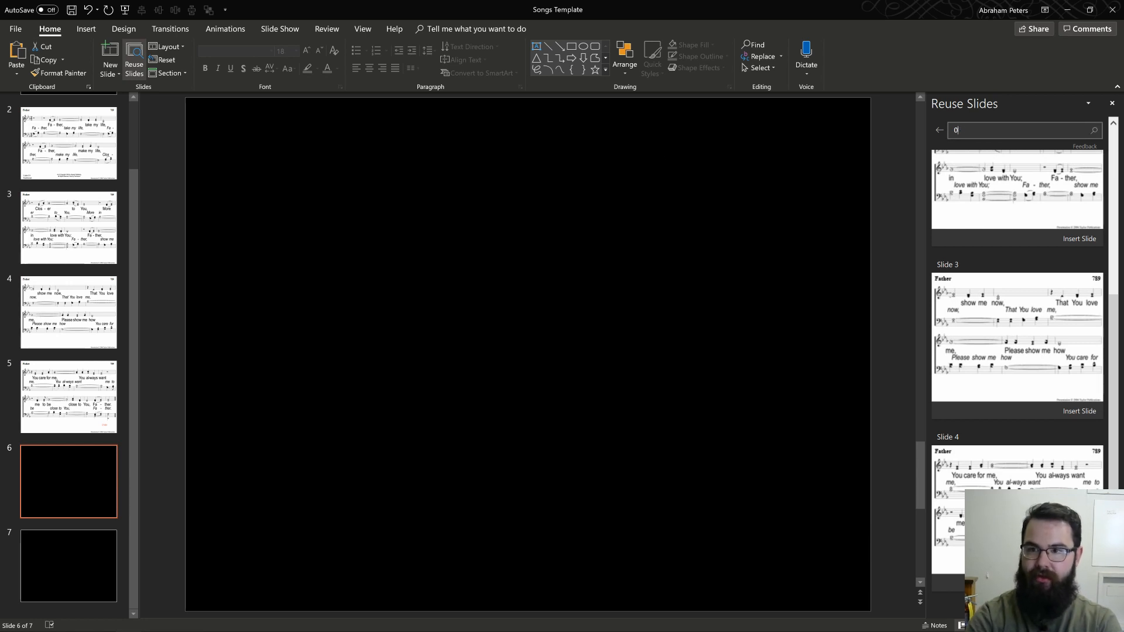
pyautogui.write('0002')
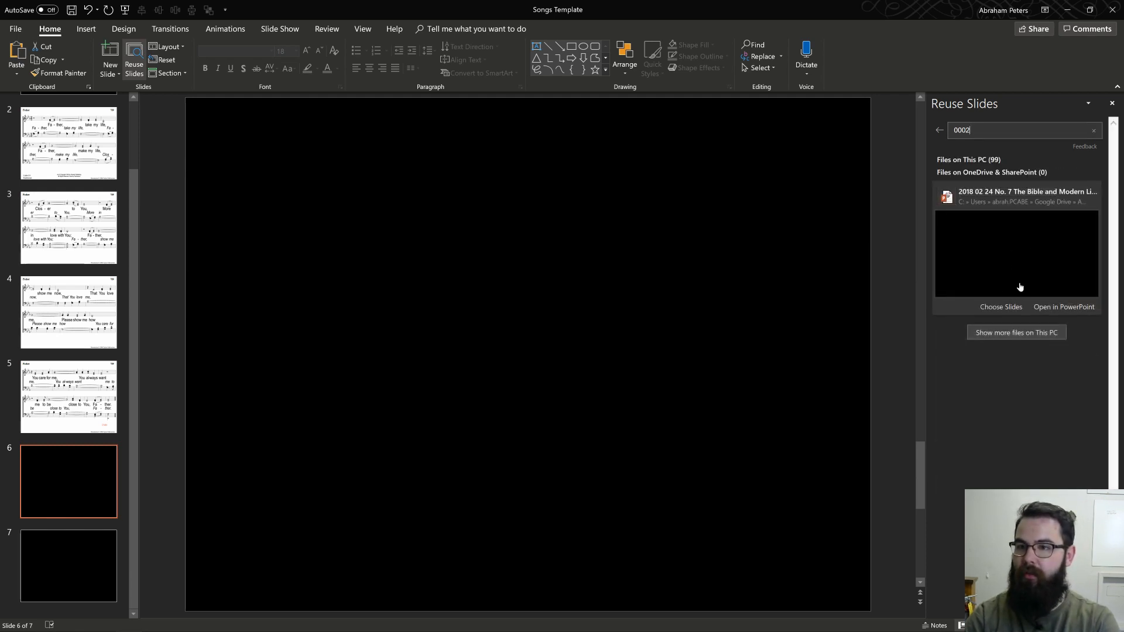
# Step: Show more files on this PC and open the slides of 0002 We Praise Thee O God-SFP for reuse
pyautogui.click(958, 163)
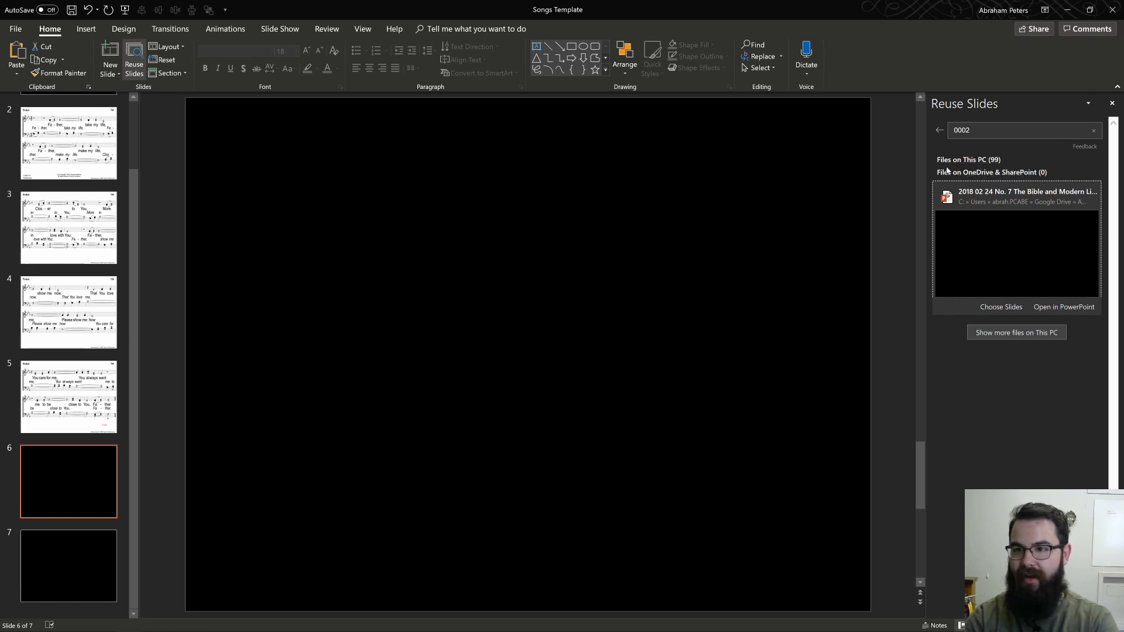
pyautogui.click(1021, 331)
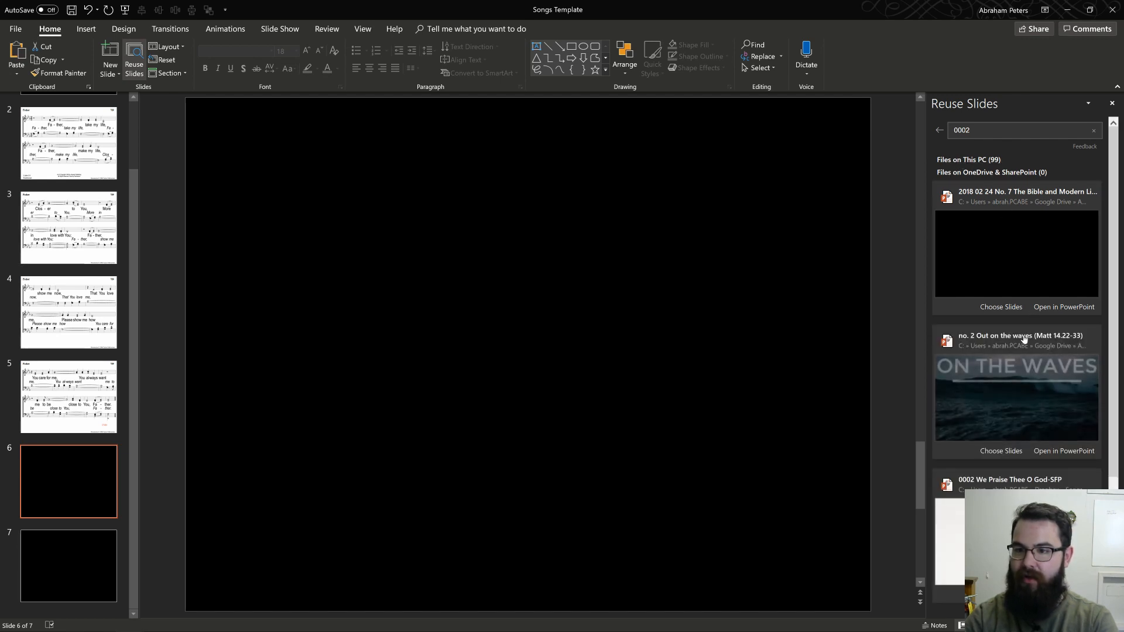
pyautogui.scroll(-3, 1042, 401)
pyautogui.scroll(3, 992, 342)
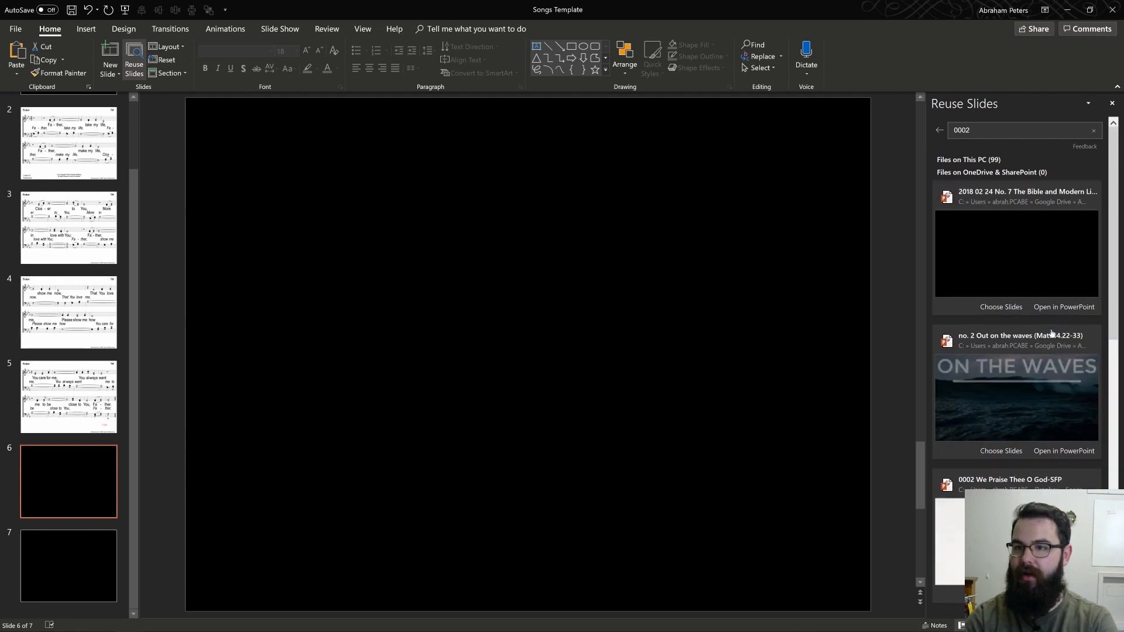
pyautogui.scroll(-2, 1005, 227)
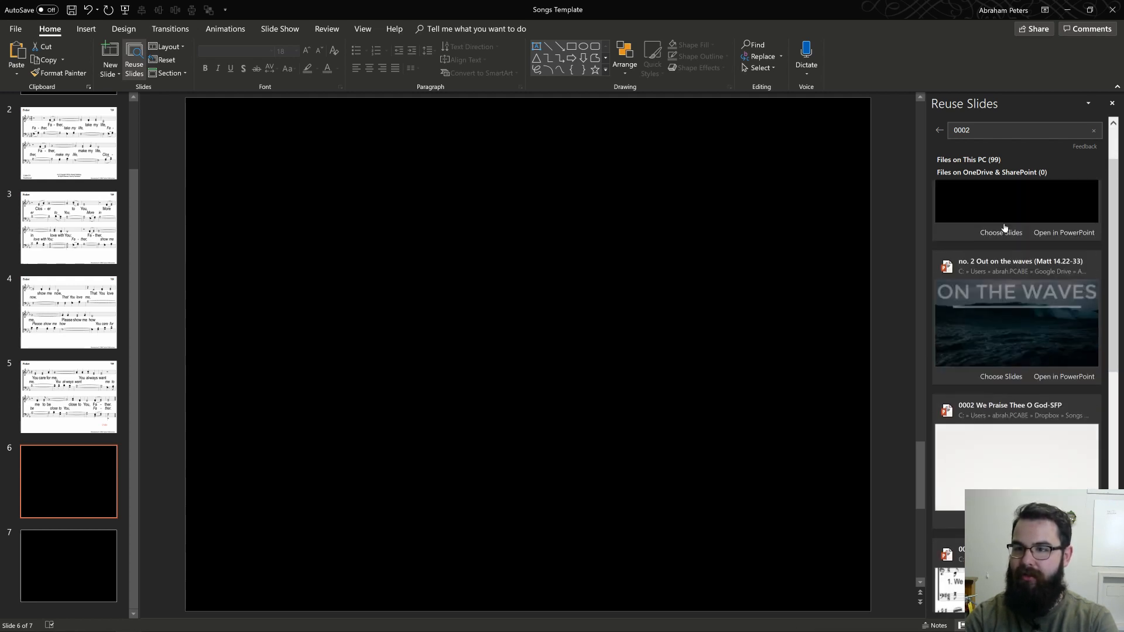
pyautogui.scroll(2, 1005, 224)
pyautogui.scroll(-1, 1021, 349)
pyautogui.scroll(-2, 1021, 349)
pyautogui.scroll(1, 995, 444)
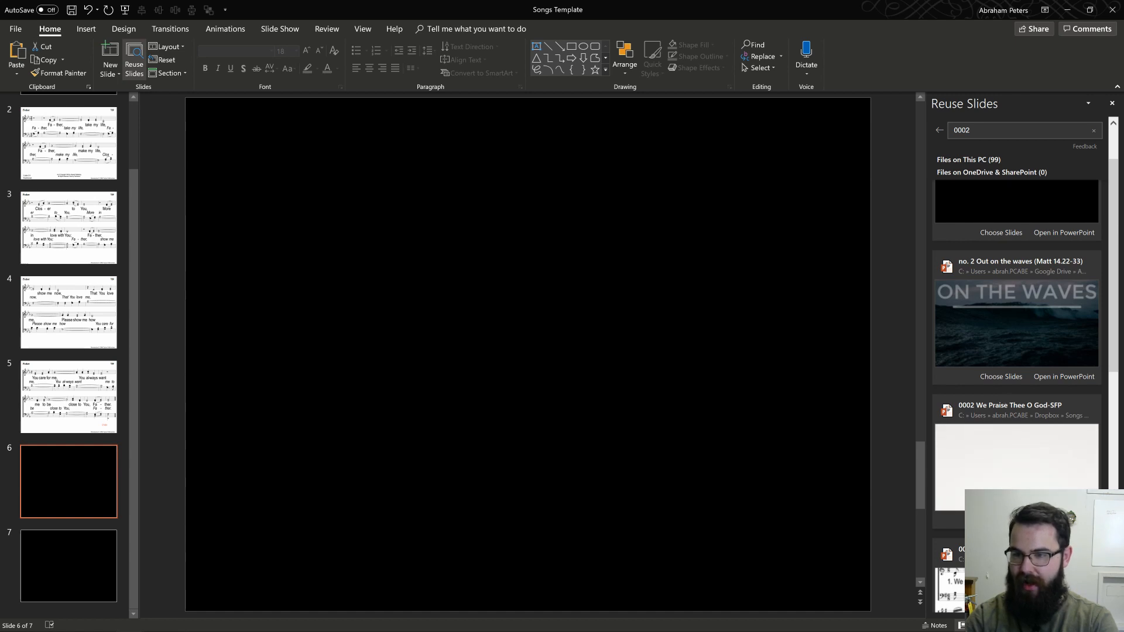
pyautogui.click(1020, 467)
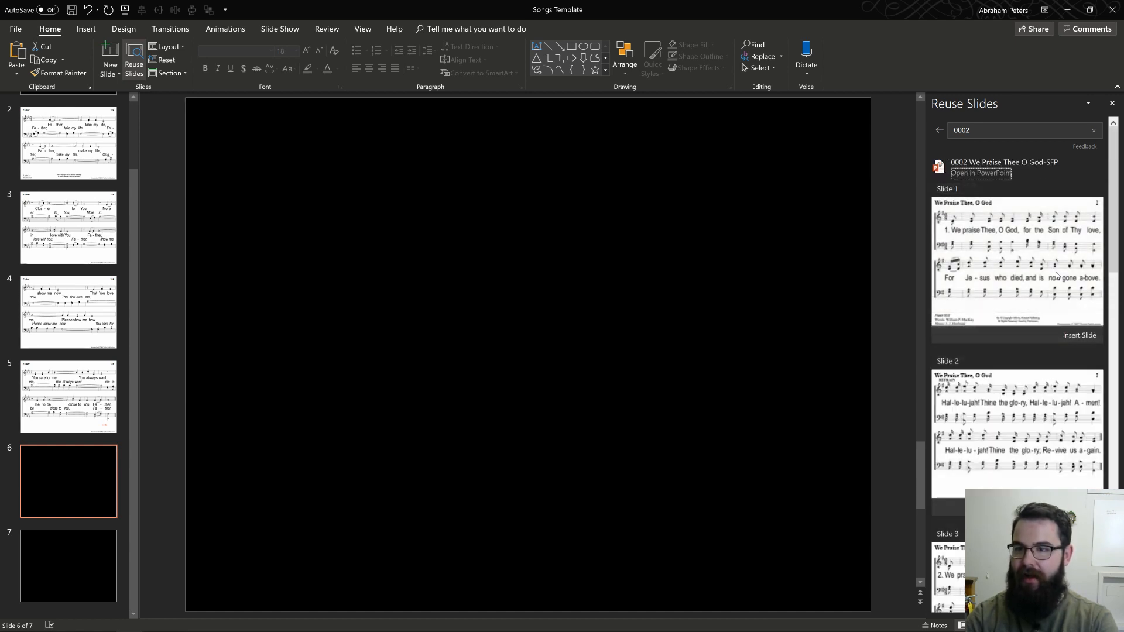
# Step: Insert slides 1 to 6 of We Praise Thee, O God after the black slide 6
pyautogui.click(1079, 334)
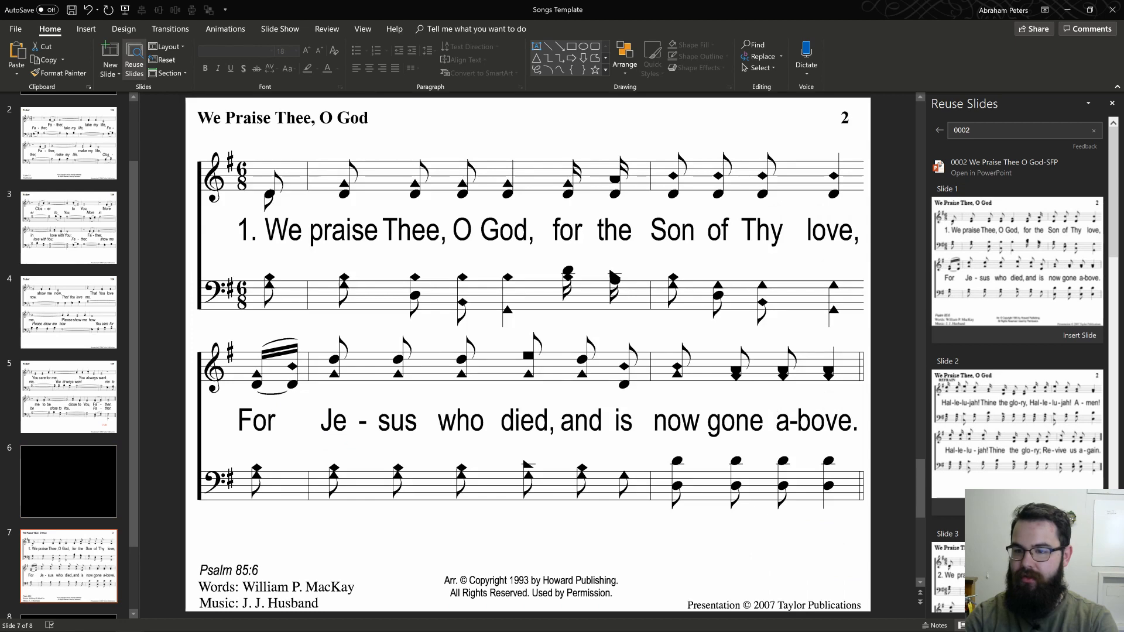
pyautogui.click(1079, 507)
pyautogui.scroll(-5, 1077, 351)
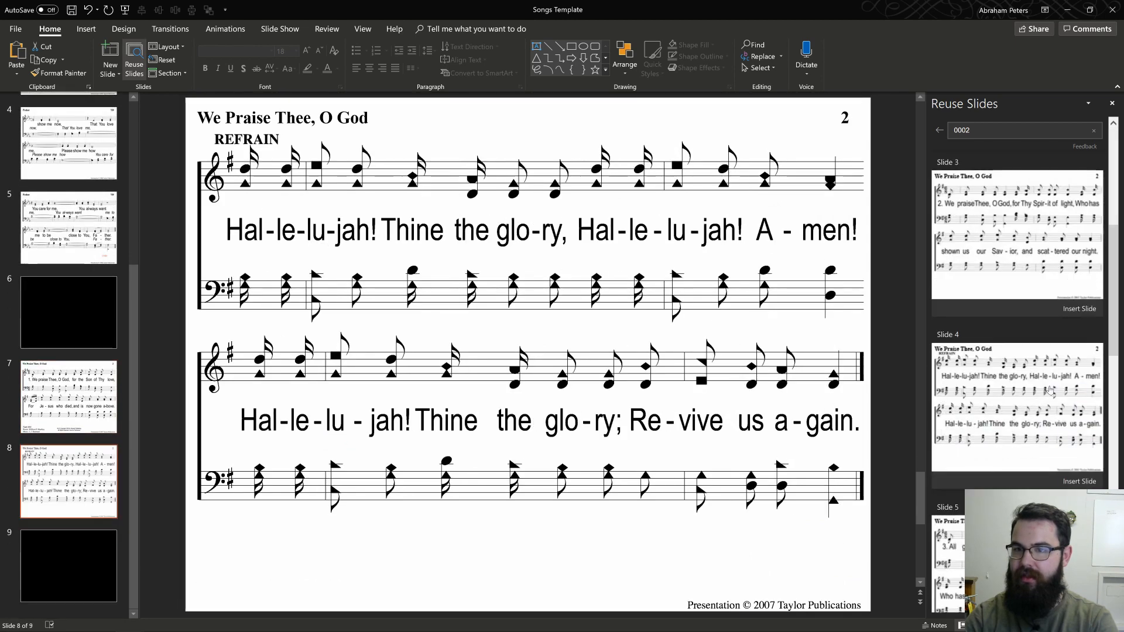
pyautogui.click(1077, 310)
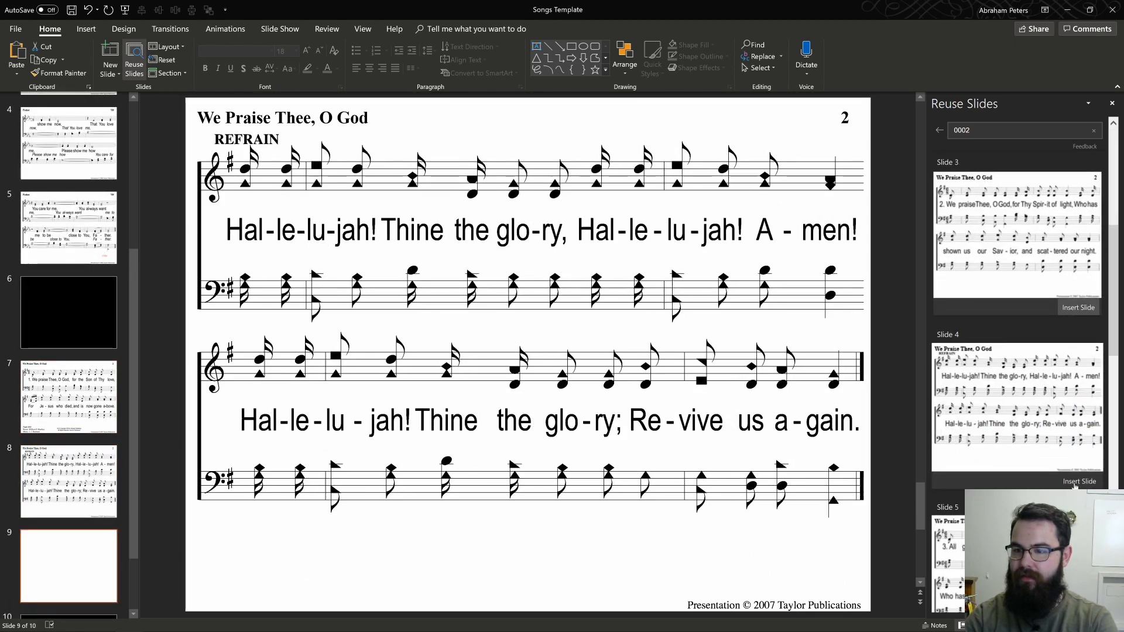
pyautogui.click(1075, 481)
pyautogui.scroll(-5, 1079, 410)
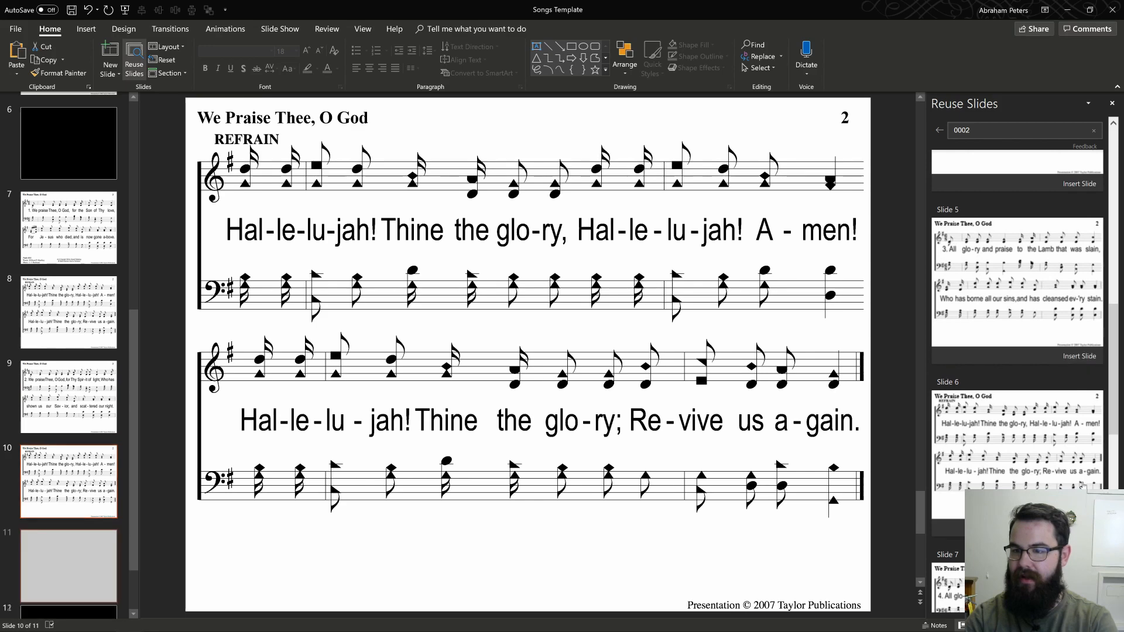
pyautogui.click(1082, 485)
# Step: Insert slides 7 to 10 of We Praise Thee, O God, completing the song before the final black slide
pyautogui.scroll(-5, 1080, 410)
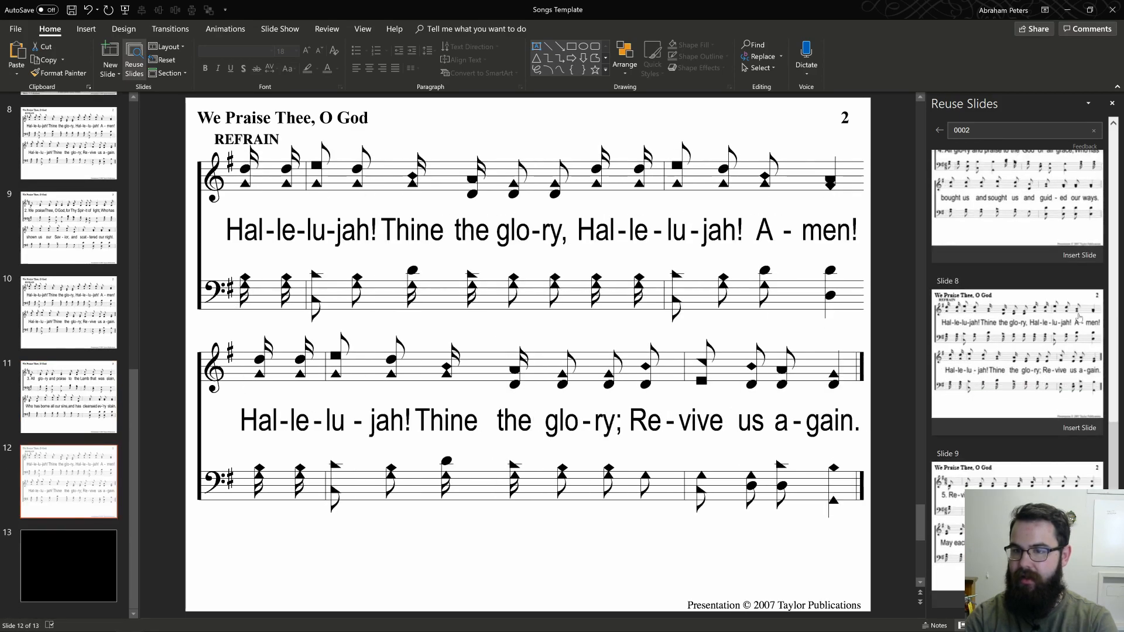
pyautogui.click(1077, 427)
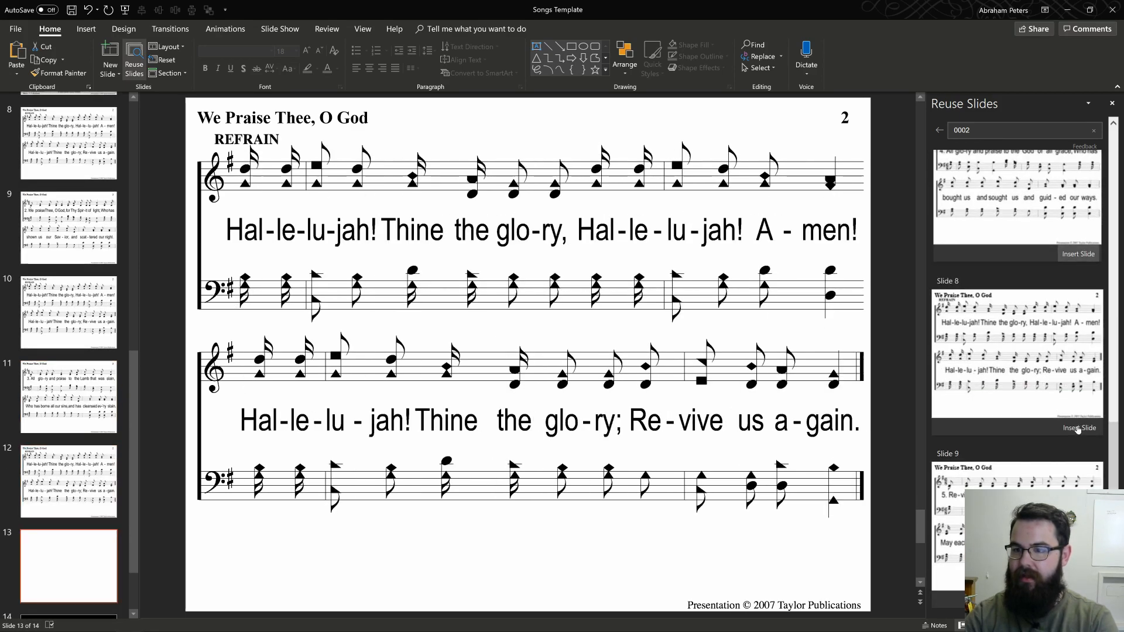
pyautogui.click(1077, 429)
pyautogui.scroll(-1, 1077, 430)
pyautogui.click(1053, 469)
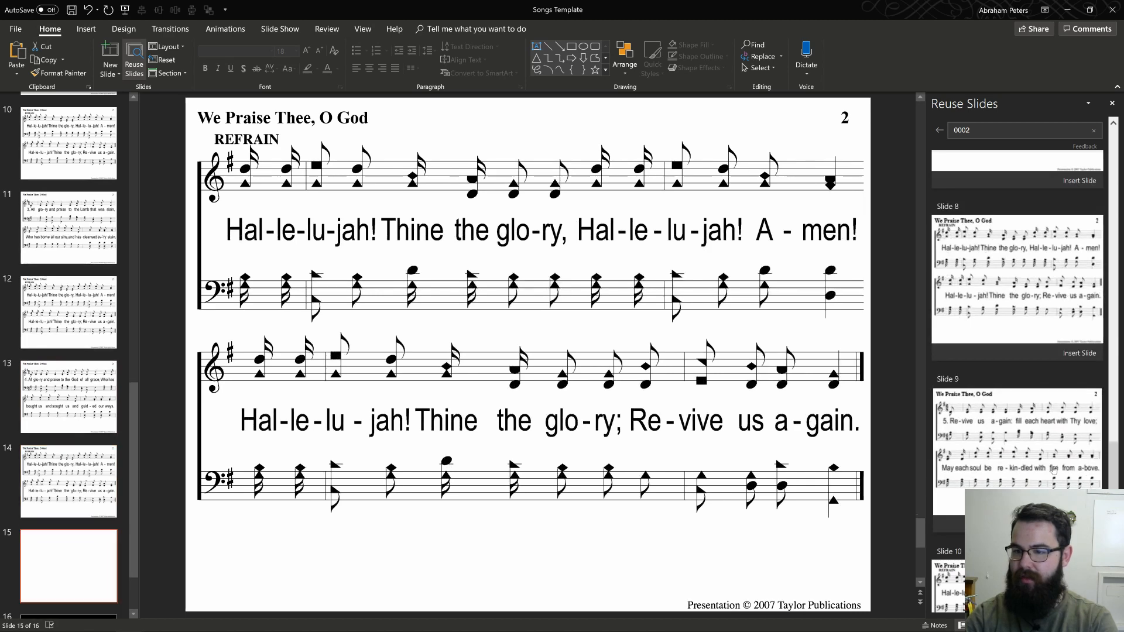
pyautogui.scroll(-2, 1052, 469)
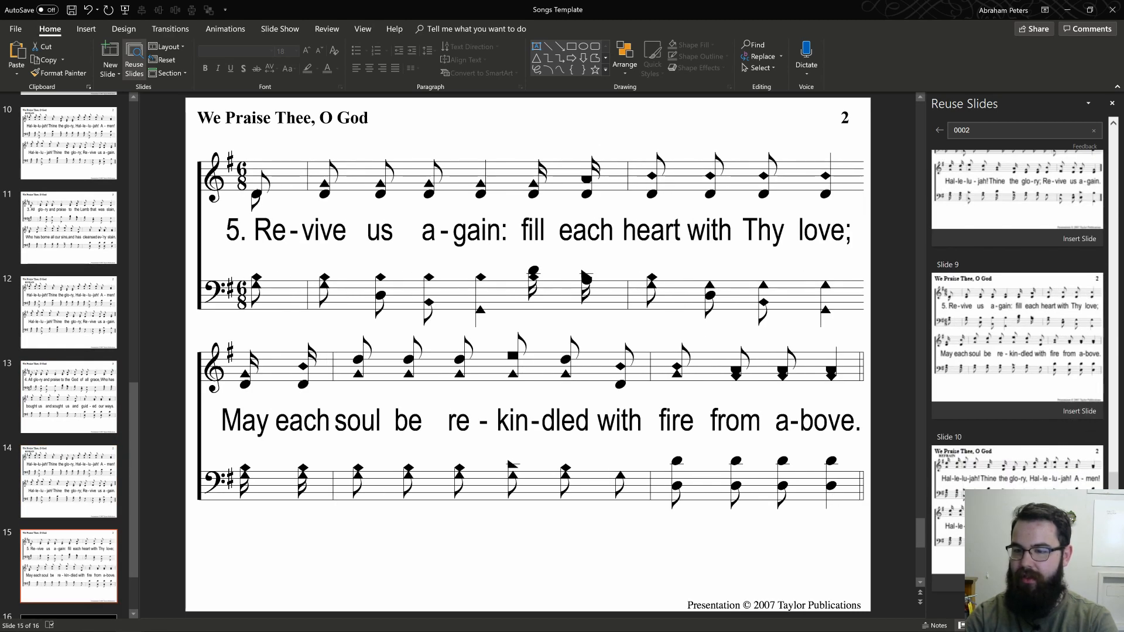
pyautogui.click(1054, 524)
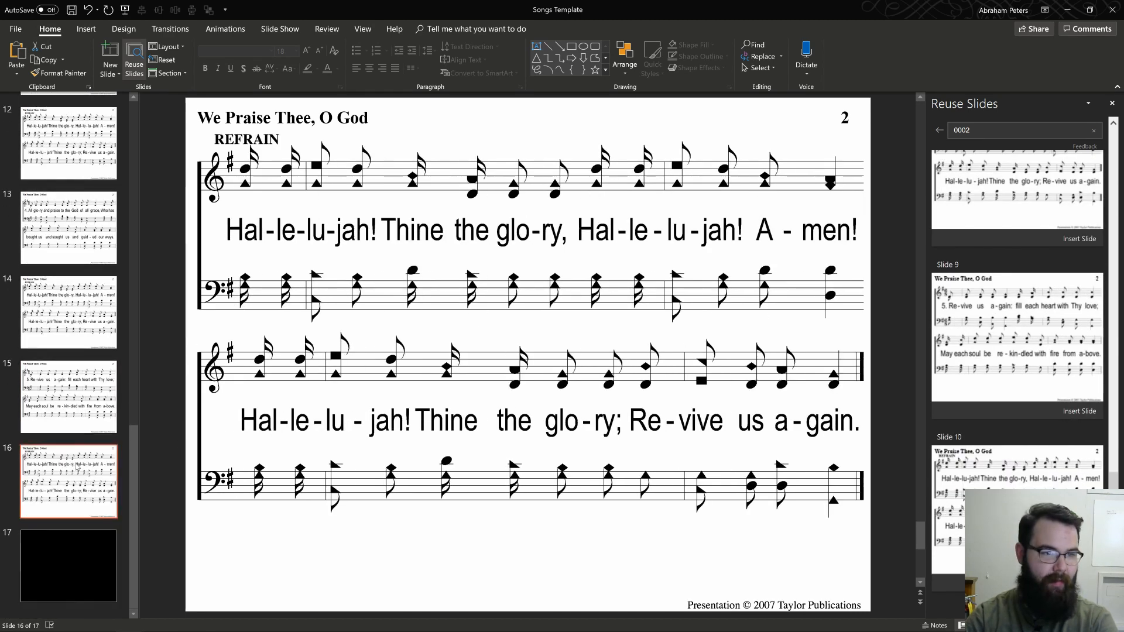
# Step: Try to paste the copied END marker onto the last We Praise Thee, O God slide
pyautogui.scroll(8, 77, 466)
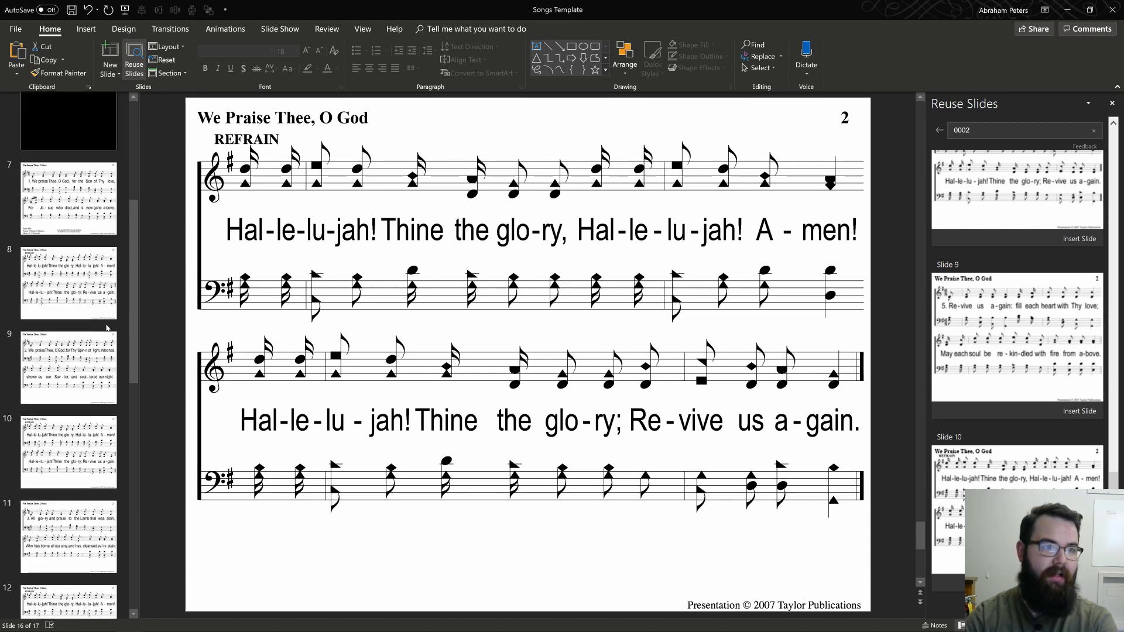
pyautogui.scroll(-8, 107, 328)
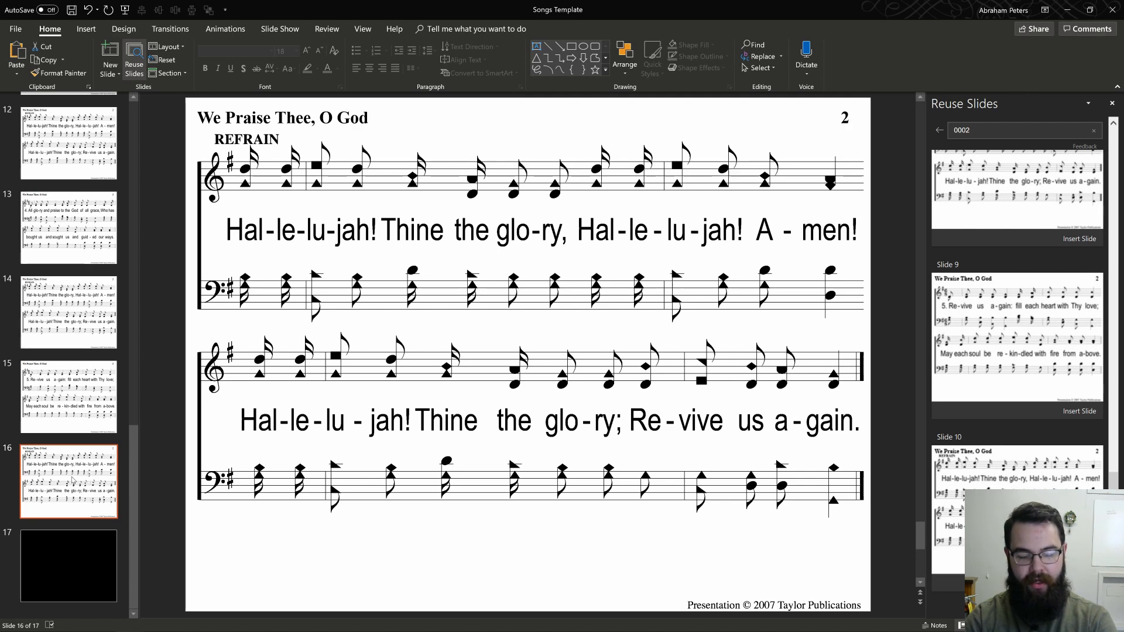
pyautogui.hotkey('ctrl', 'v')
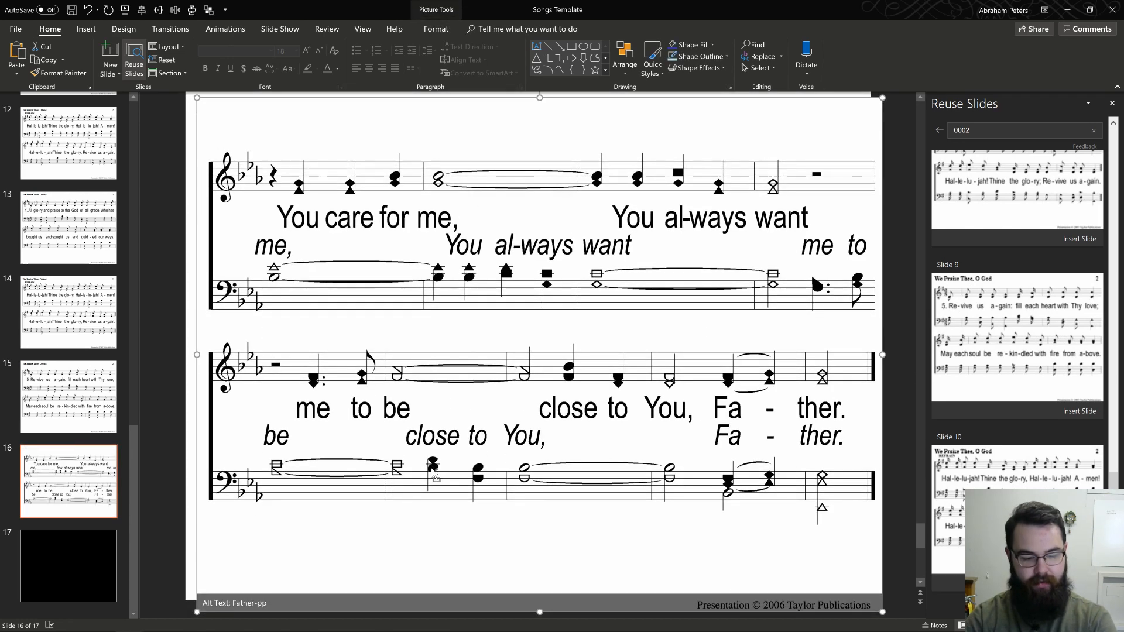
pyautogui.hotkey('ctrl', 'z')
pyautogui.click(38, 481)
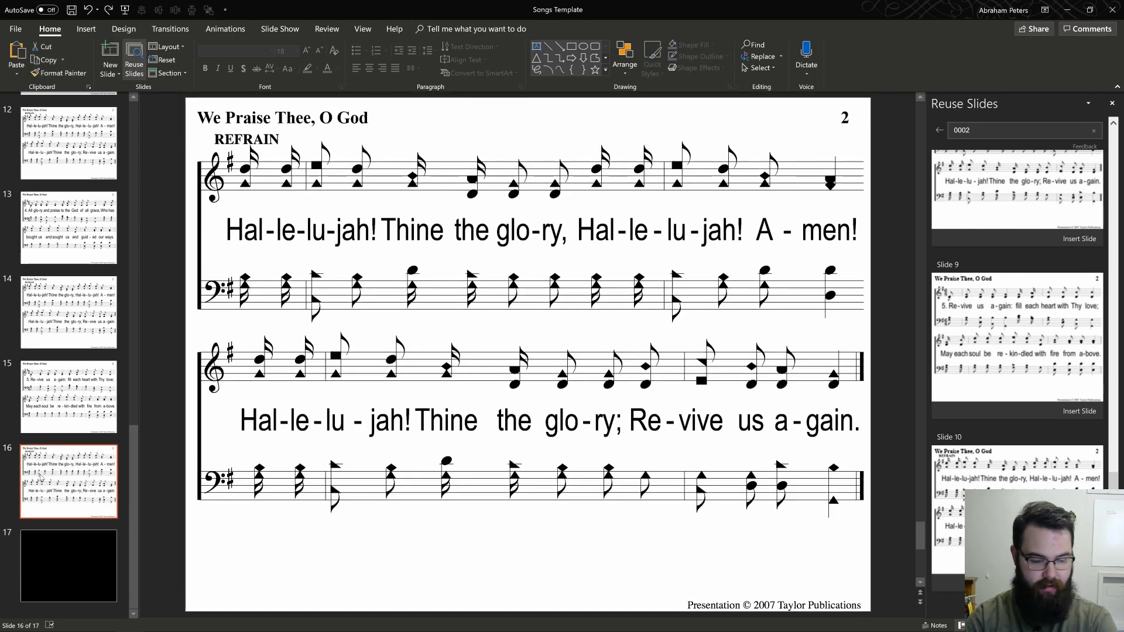
pyautogui.hotkey('ctrl', 'v')
pyautogui.hotkey('ctrl', 'z')
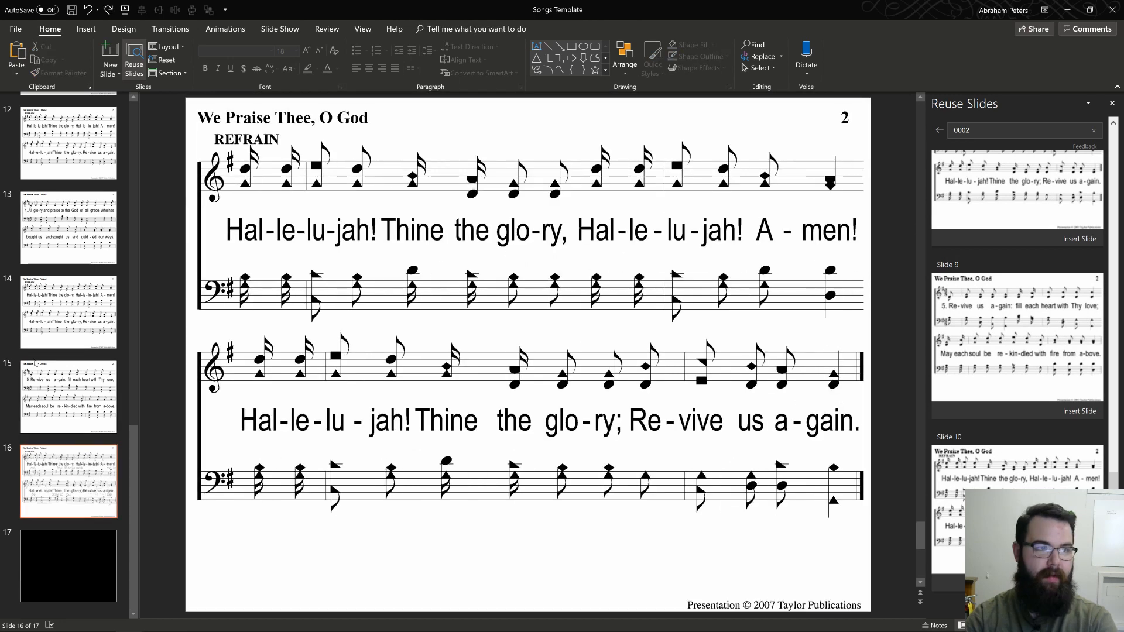
# Step: Copy the END text box from the last Father slide and paste it onto slide 16, the last We Praise Thee, O God refrain
pyautogui.scroll(8, 90, 178)
pyautogui.scroll(4, 90, 179)
pyautogui.click(68, 194)
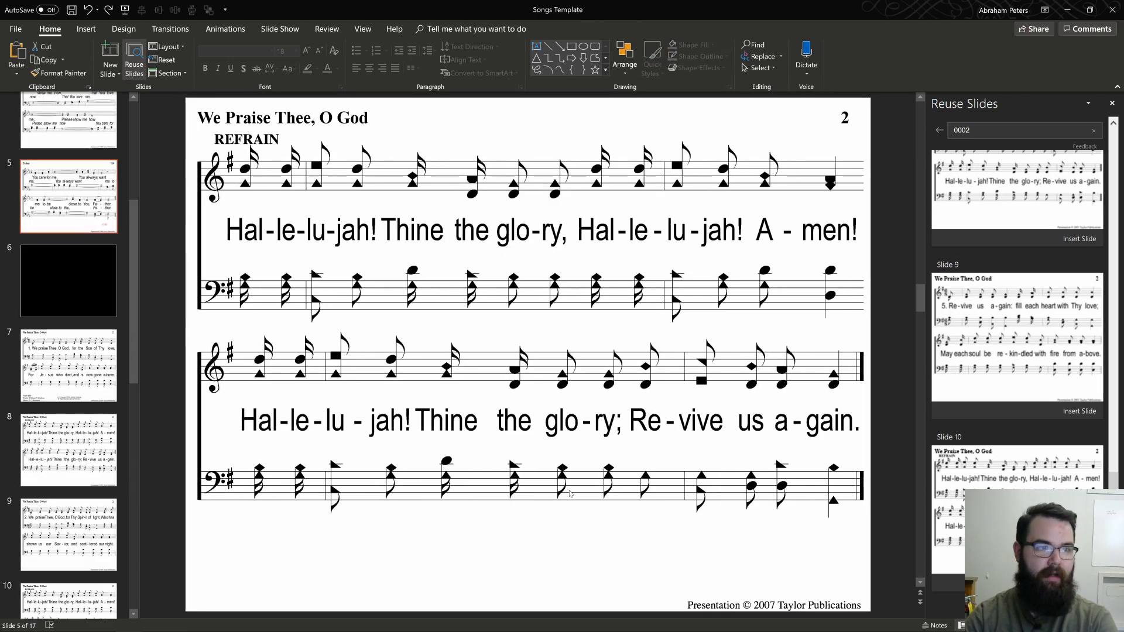
pyautogui.click(767, 554)
pyautogui.click(755, 543)
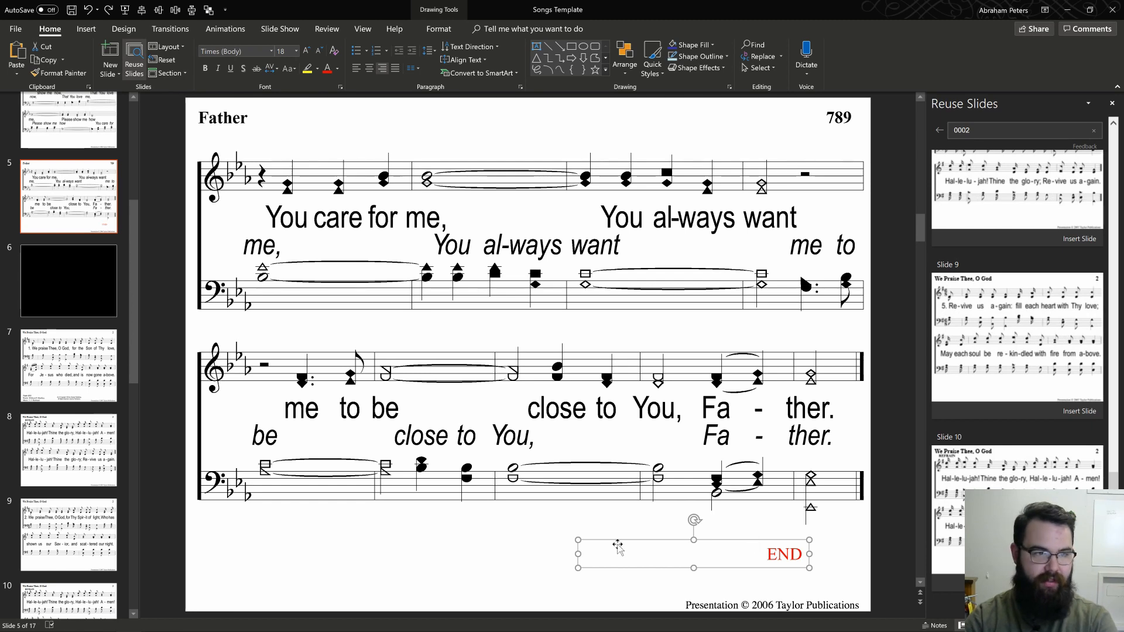
pyautogui.scroll(-10, 64, 409)
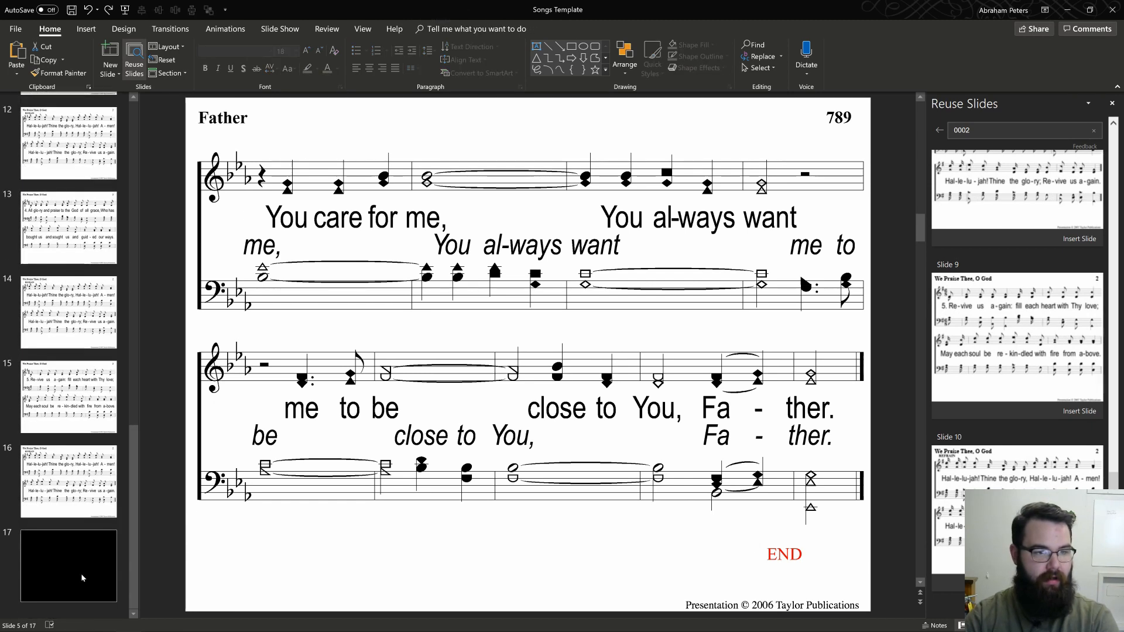
pyautogui.click(103, 485)
pyautogui.hotkey('ctrl', 'v')
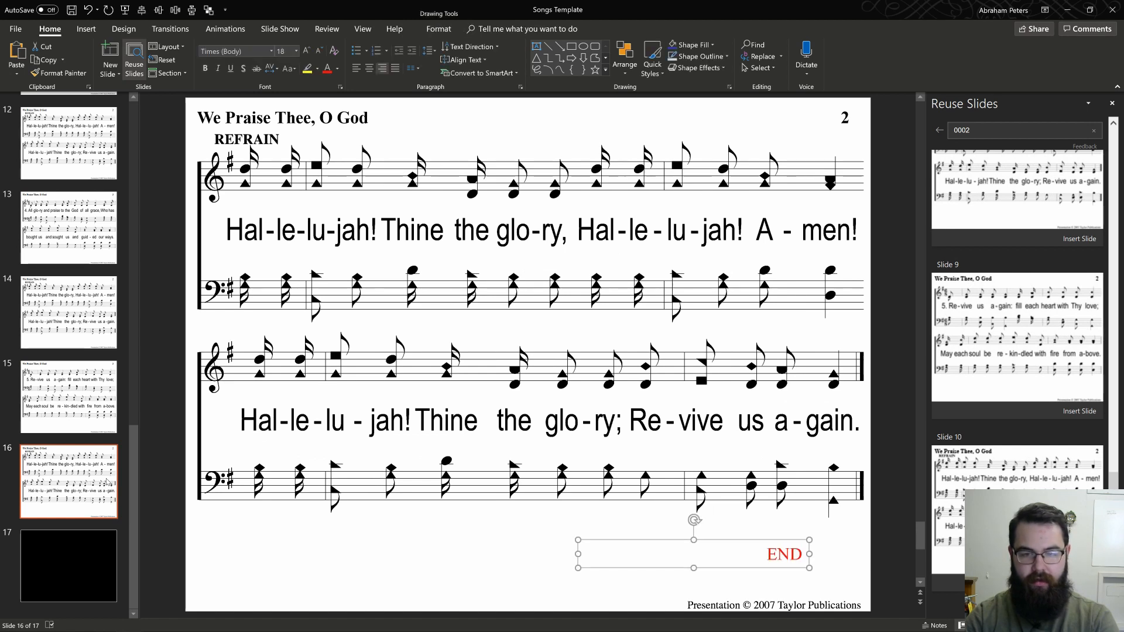
# Step: Search the reusable slides for 0066 and show the Doxology file's slides for insertion after black slide 17
pyautogui.click(66, 547)
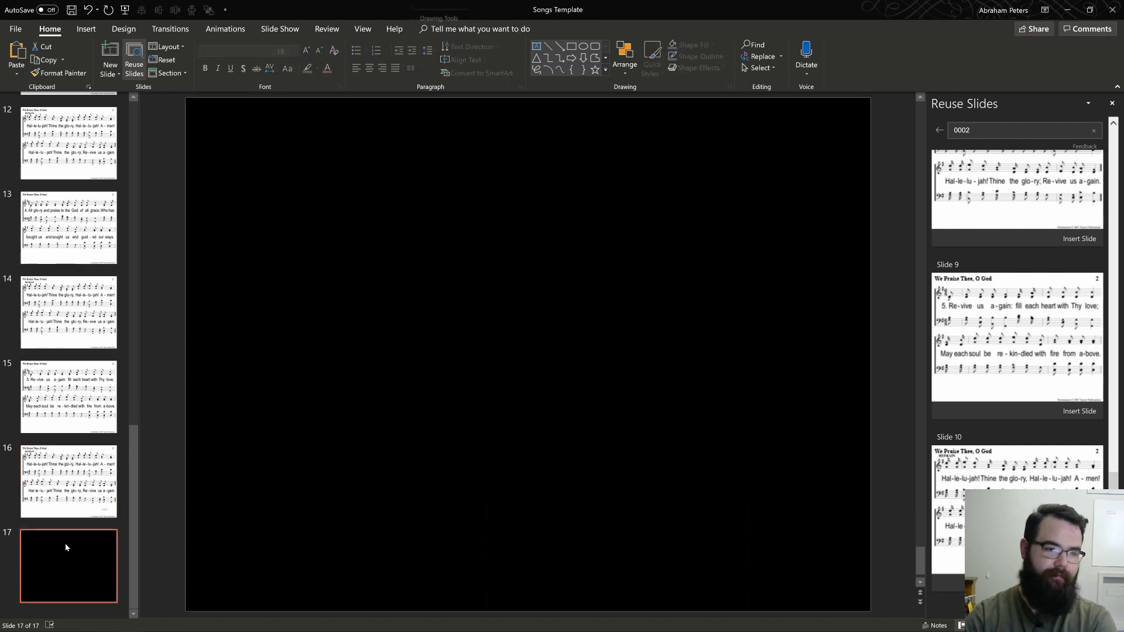
pyautogui.moveTo(989, 131); pyautogui.dragTo(893, 149)
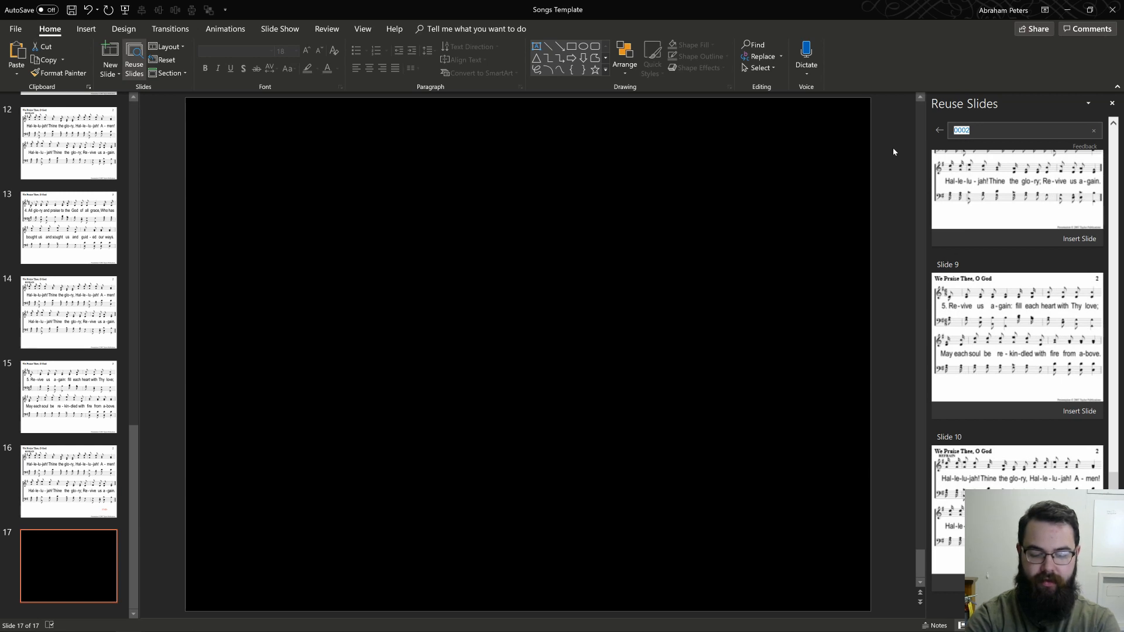
pyautogui.write('0066')
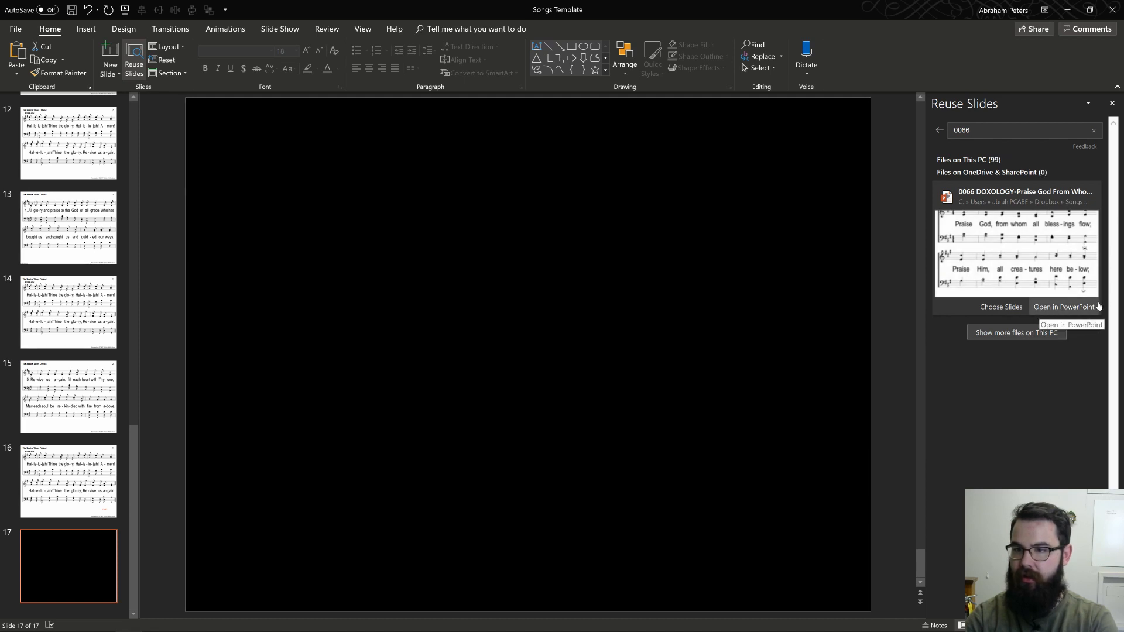
pyautogui.click(1061, 308)
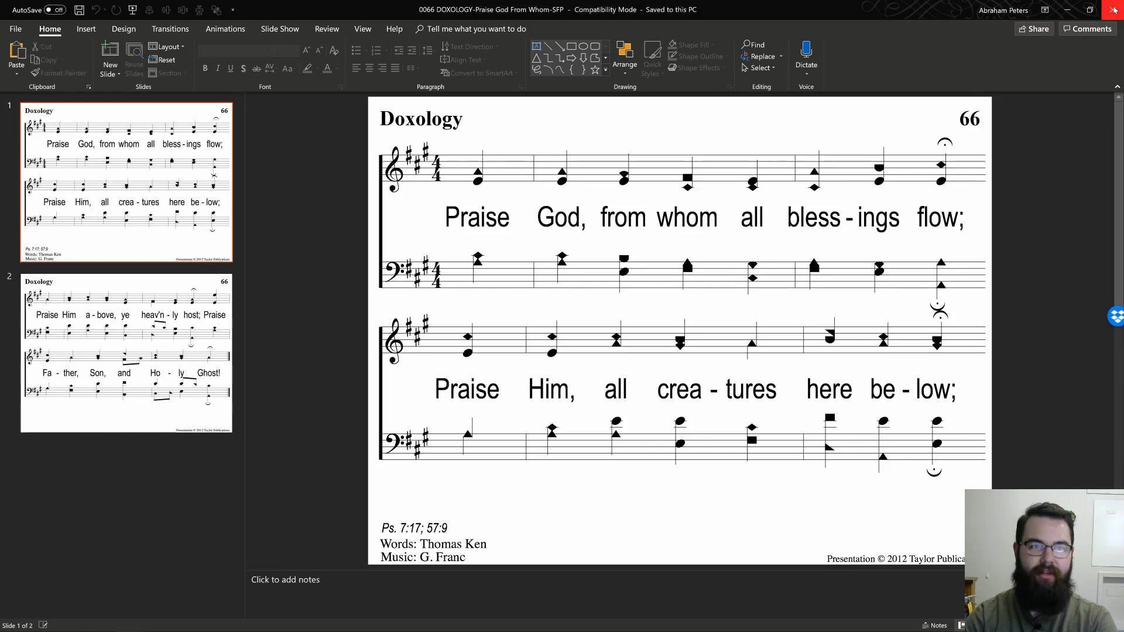
pyautogui.click(1114, 10)
pyautogui.click(995, 306)
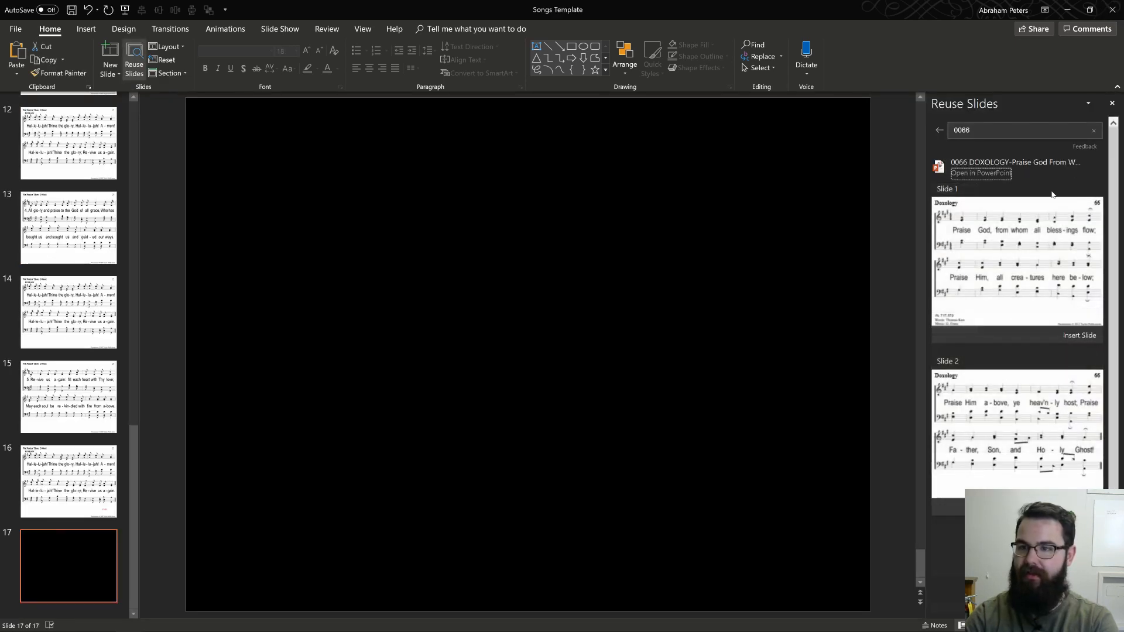
# Step: Add a black slide after slide 17 and insert both Doxology slides between the two black slides
pyautogui.click(1068, 336)
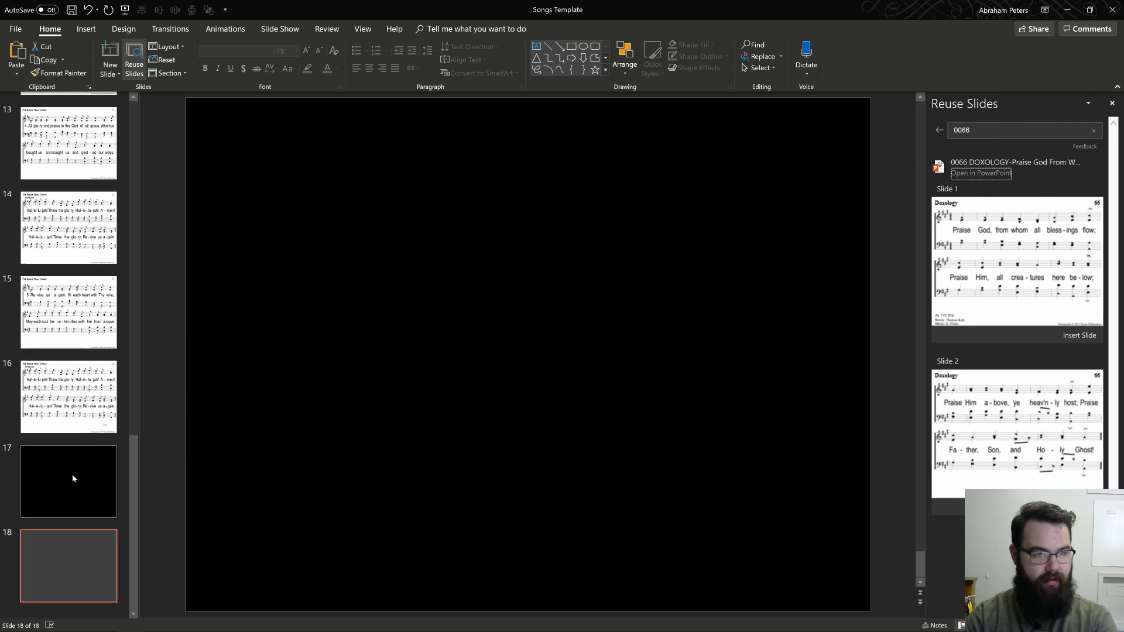
pyautogui.click(73, 475)
pyautogui.click(1070, 333)
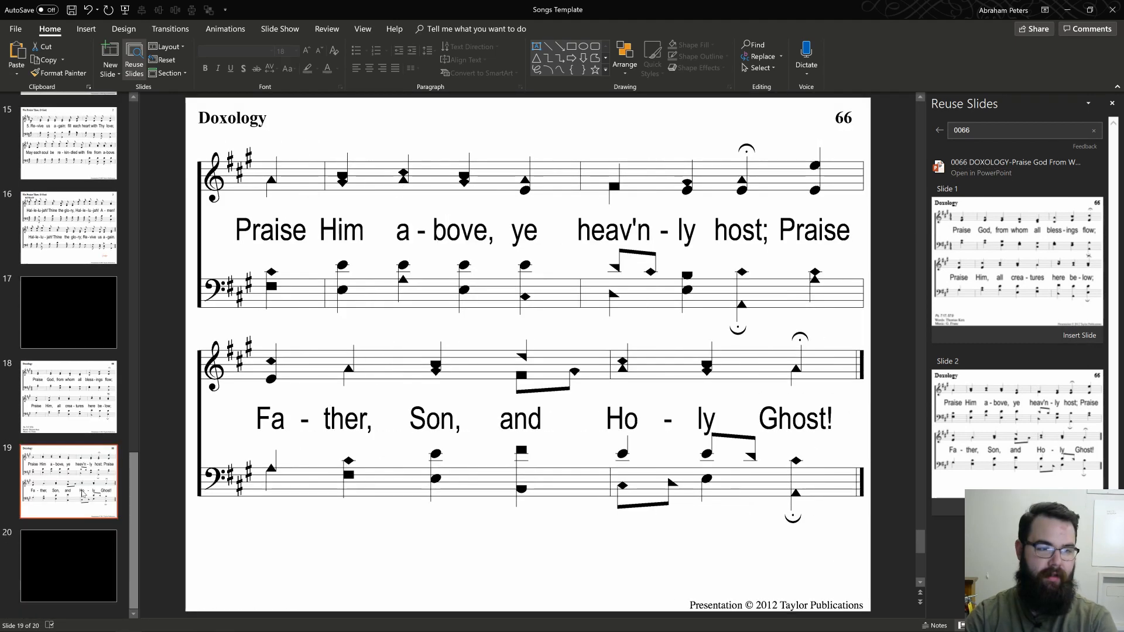
# Step: Select the final black slide 20 and search the reusable slides for 0707
pyautogui.click(16, 582)
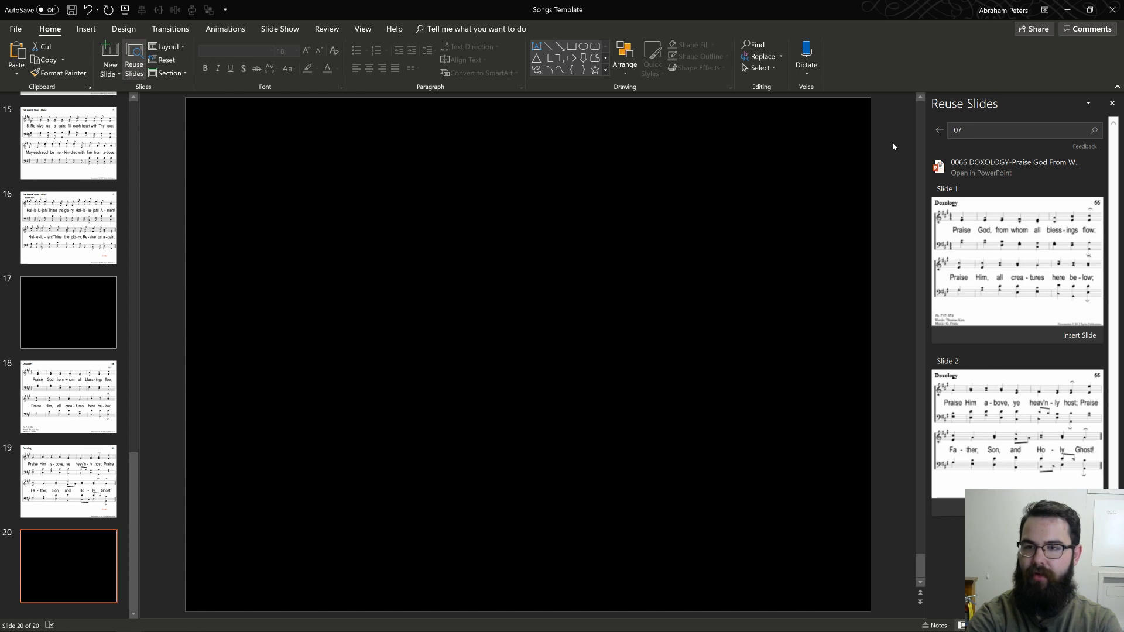
pyautogui.write('0707')
pyautogui.press('Return')
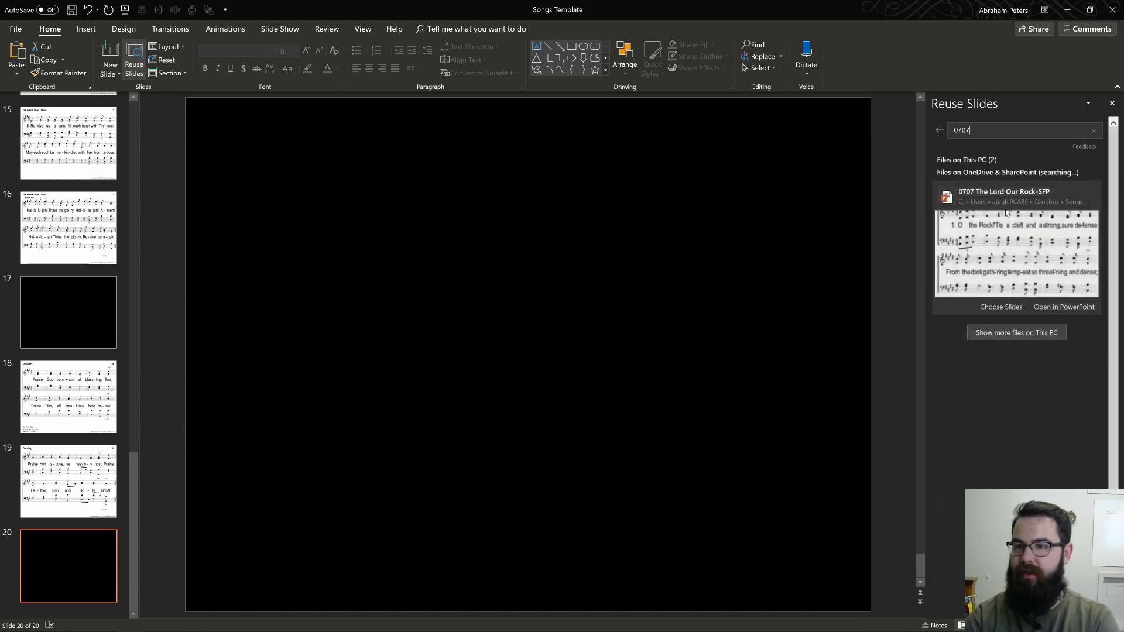
# Step: Add another black slide after slide 20 and show the slides of The Lord Our Rock for reuse
pyautogui.click(50, 550)
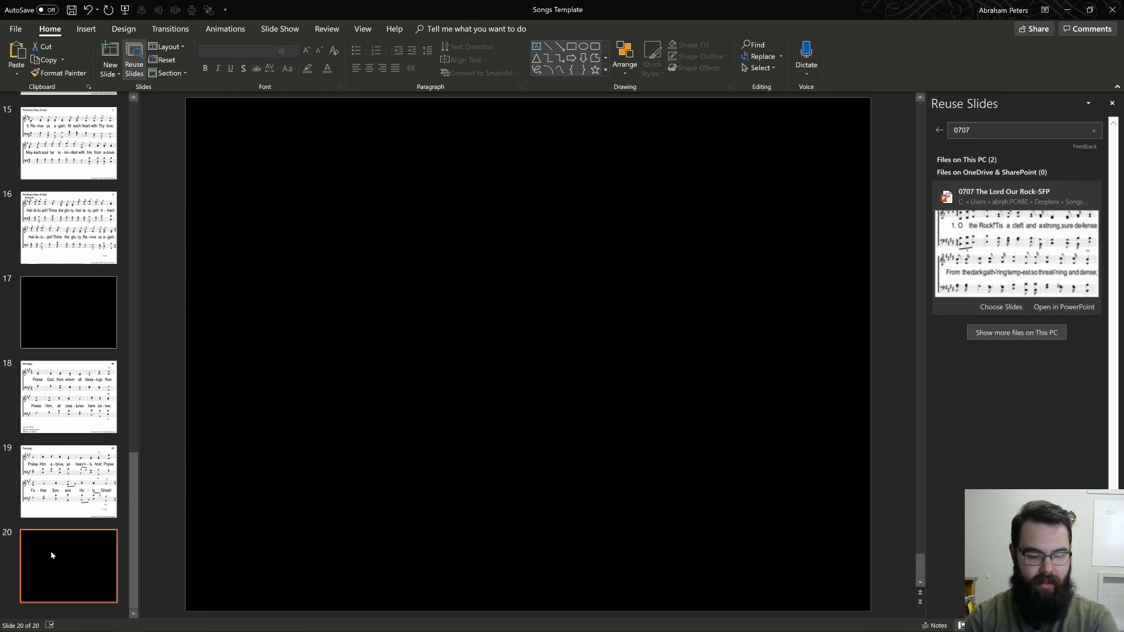
pyautogui.press('Return')
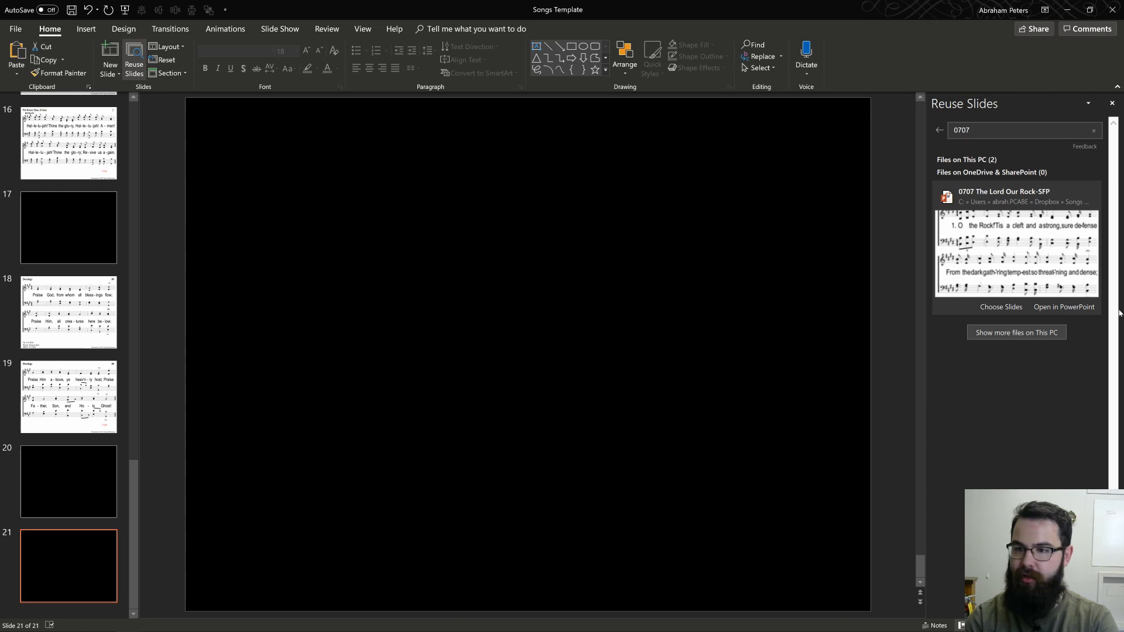
pyautogui.click(1010, 310)
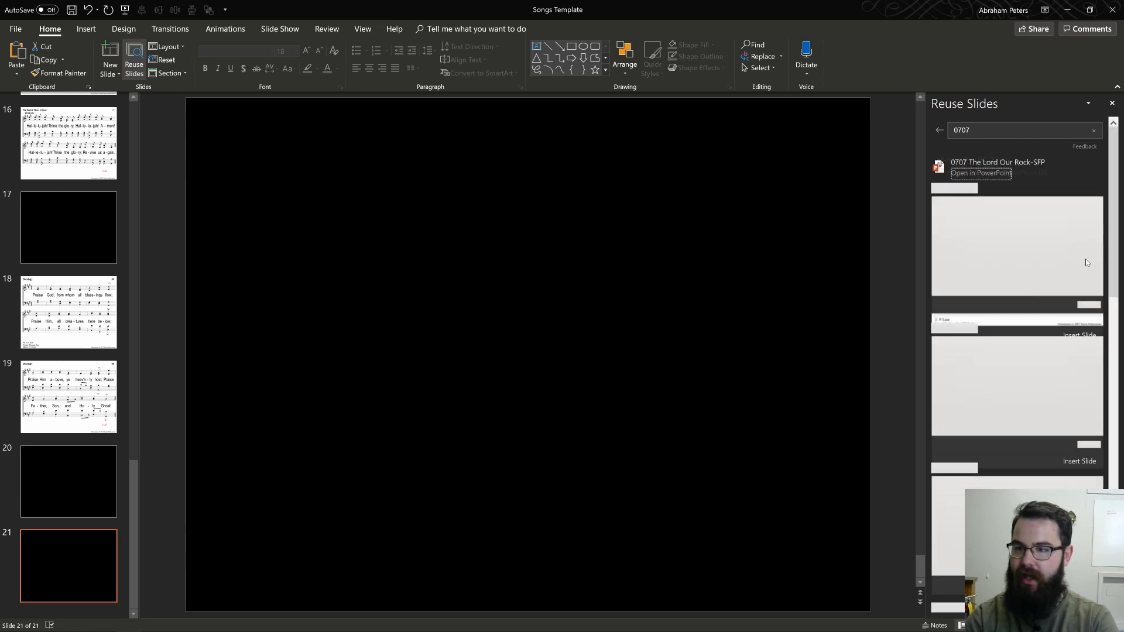
# Step: Insert slides 1 to 6 of The Lord Our Rock after black slide 21
pyautogui.click(1079, 335)
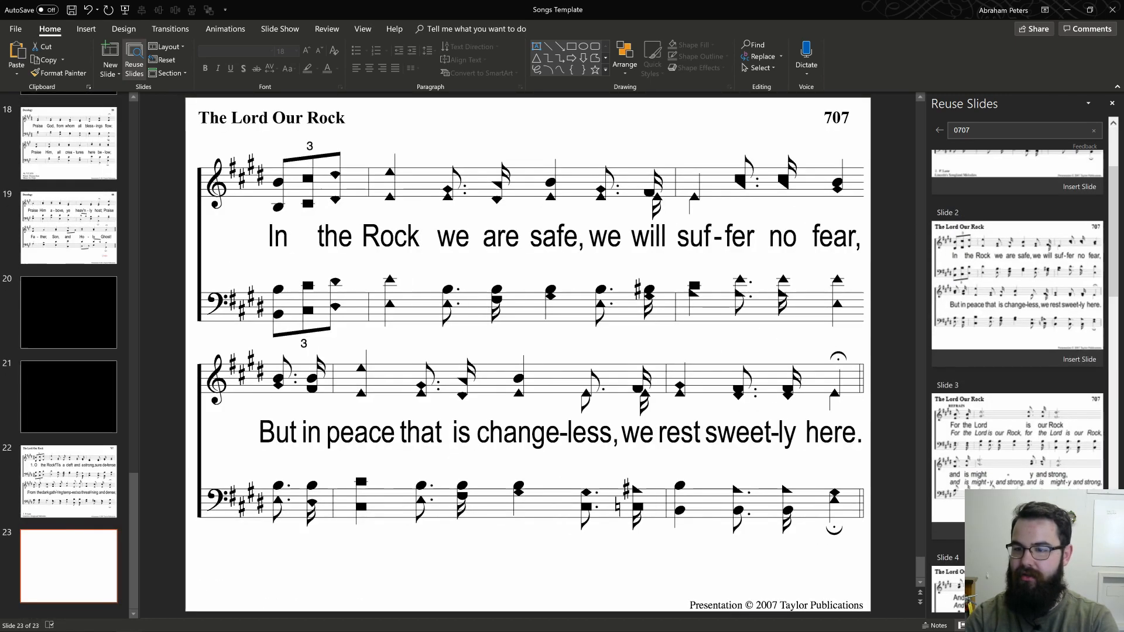
pyautogui.click(1079, 358)
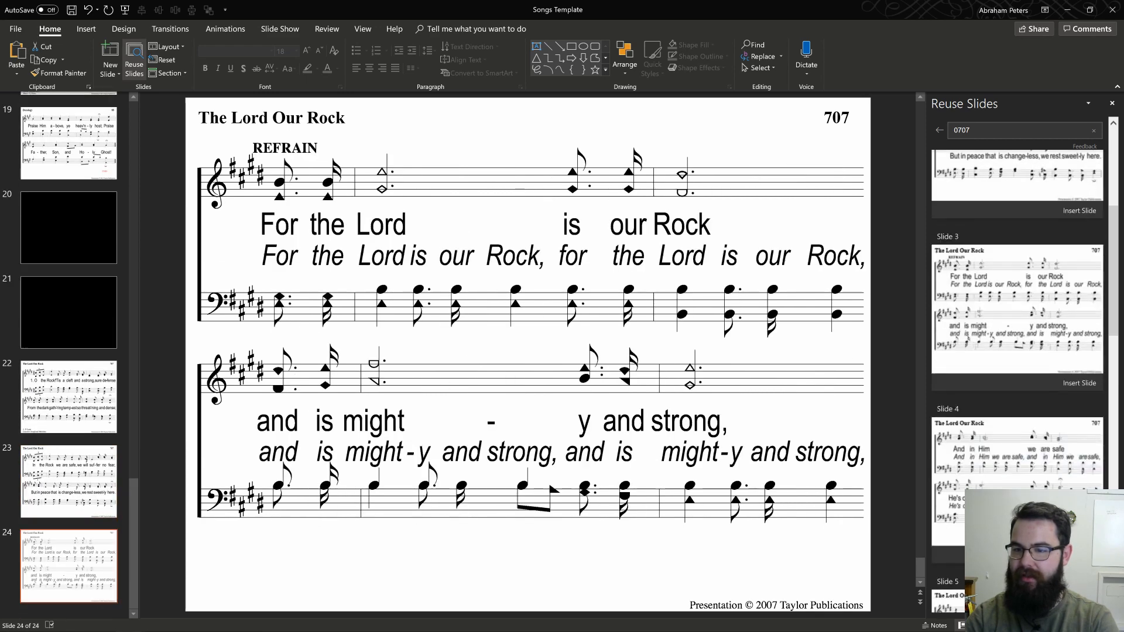
pyautogui.click(1079, 555)
pyautogui.scroll(-4, 1017, 375)
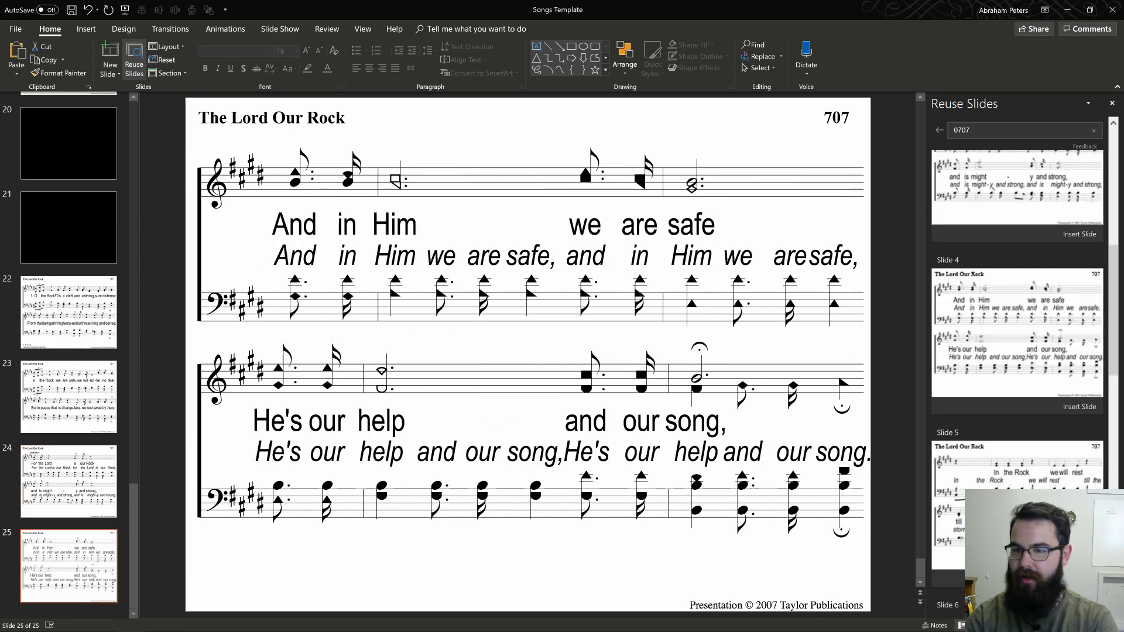
pyautogui.click(1080, 504)
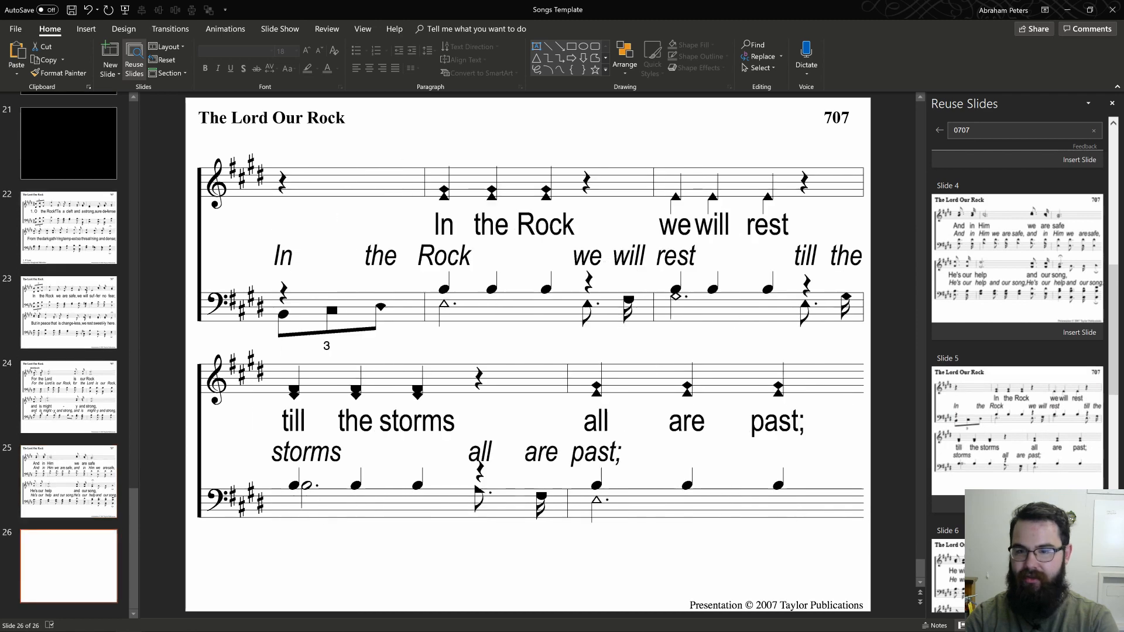
pyautogui.scroll(-4, 1067, 449)
pyautogui.click(1066, 449)
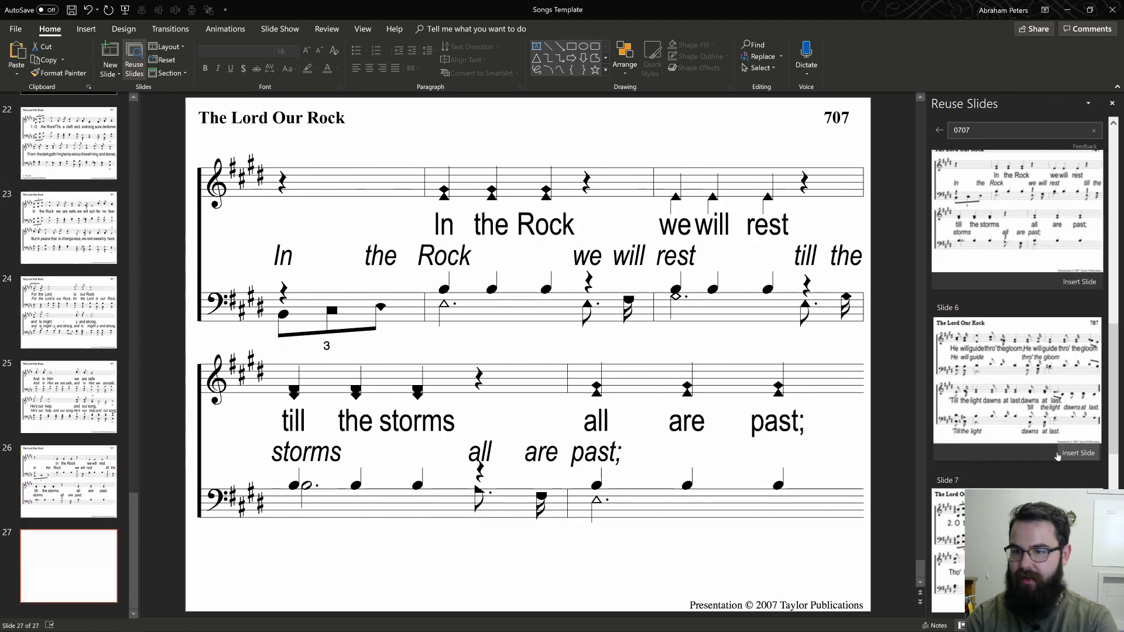
# Step: Insert slides 7 to 10 of The Lord Our Rock after the song's first six slides
pyautogui.scroll(-2, 1066, 449)
pyautogui.click(1079, 553)
pyautogui.scroll(-4, 1079, 553)
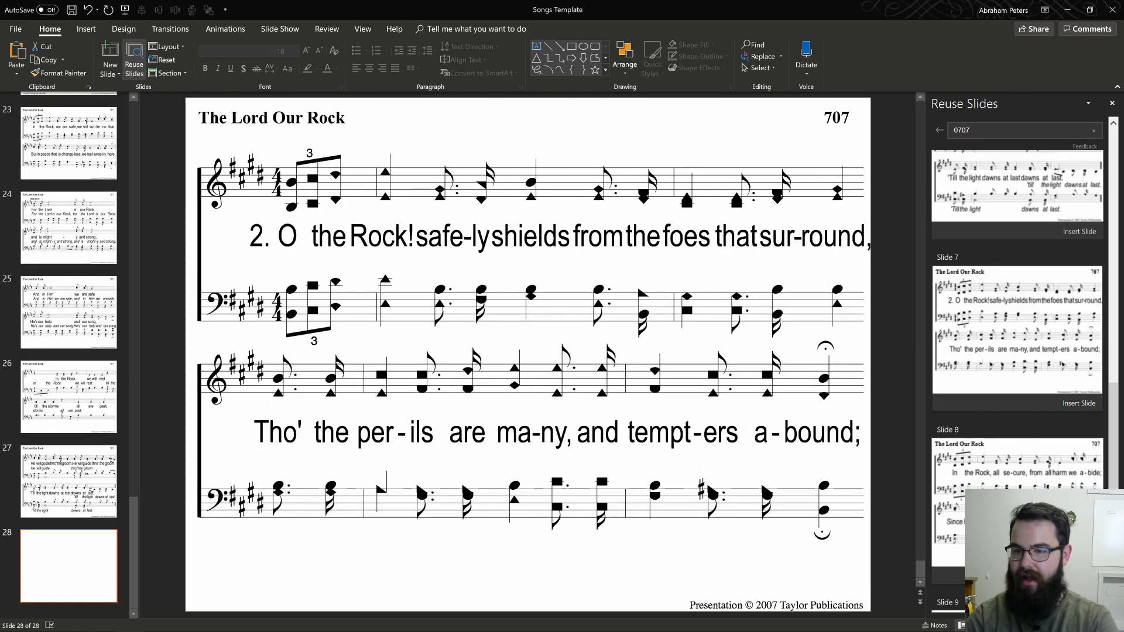
pyautogui.click(1079, 576)
pyautogui.scroll(-6, 1079, 576)
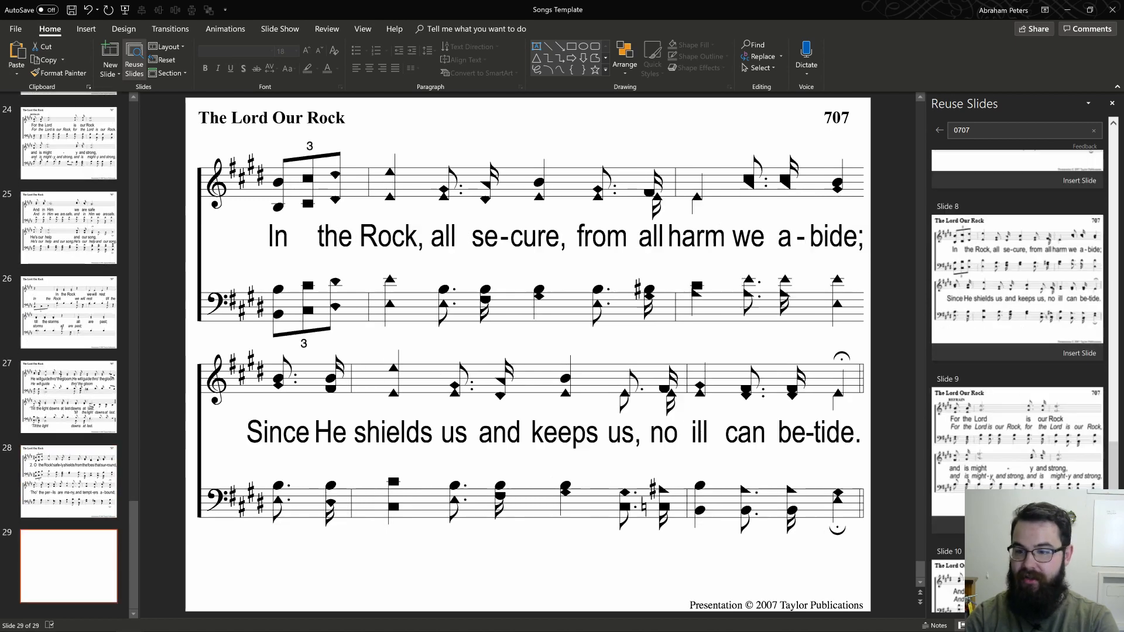
pyautogui.click(1019, 510)
pyautogui.scroll(-3, 1018, 510)
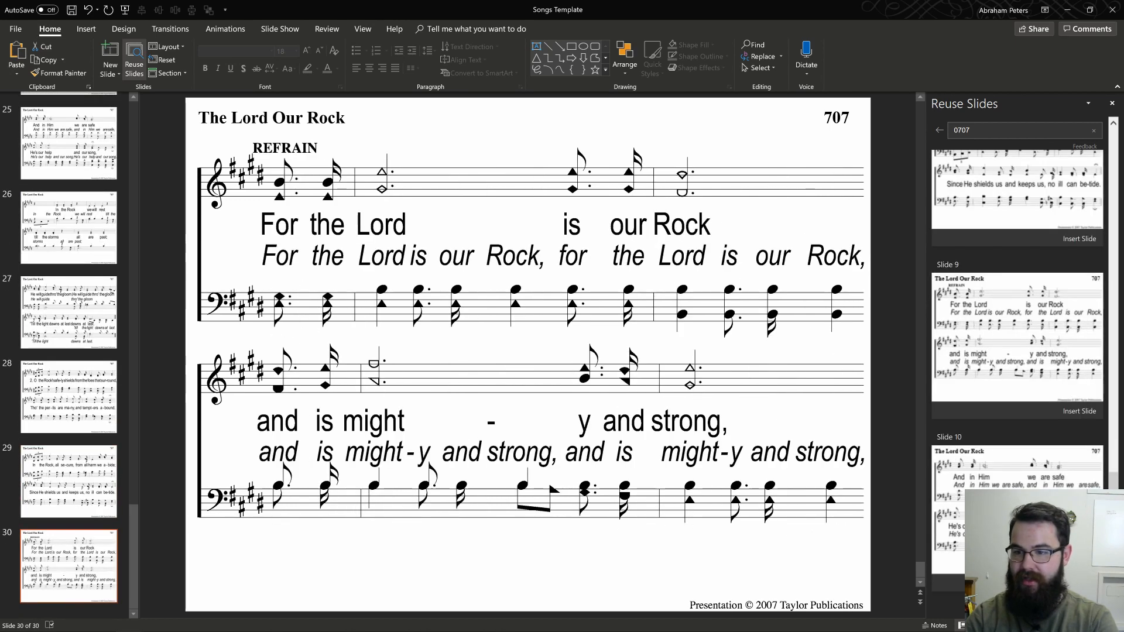
pyautogui.click(1018, 510)
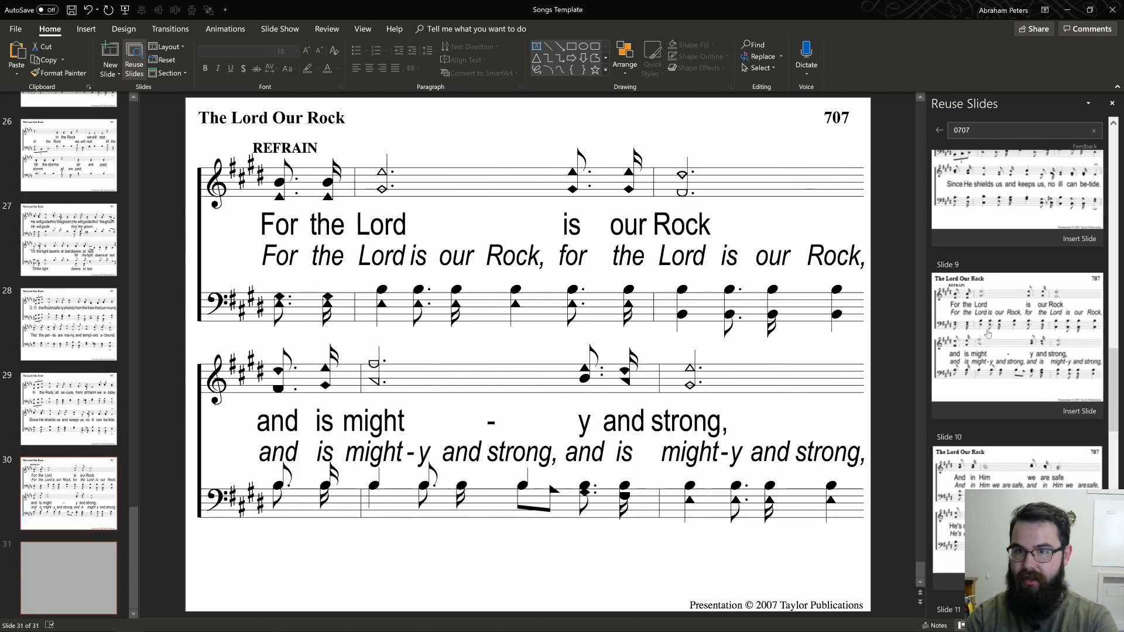
# Step: Close Reuse Slides and paste the red END marker onto slide 31, the last inserted The Lord Our Rock slide
pyautogui.click(1112, 103)
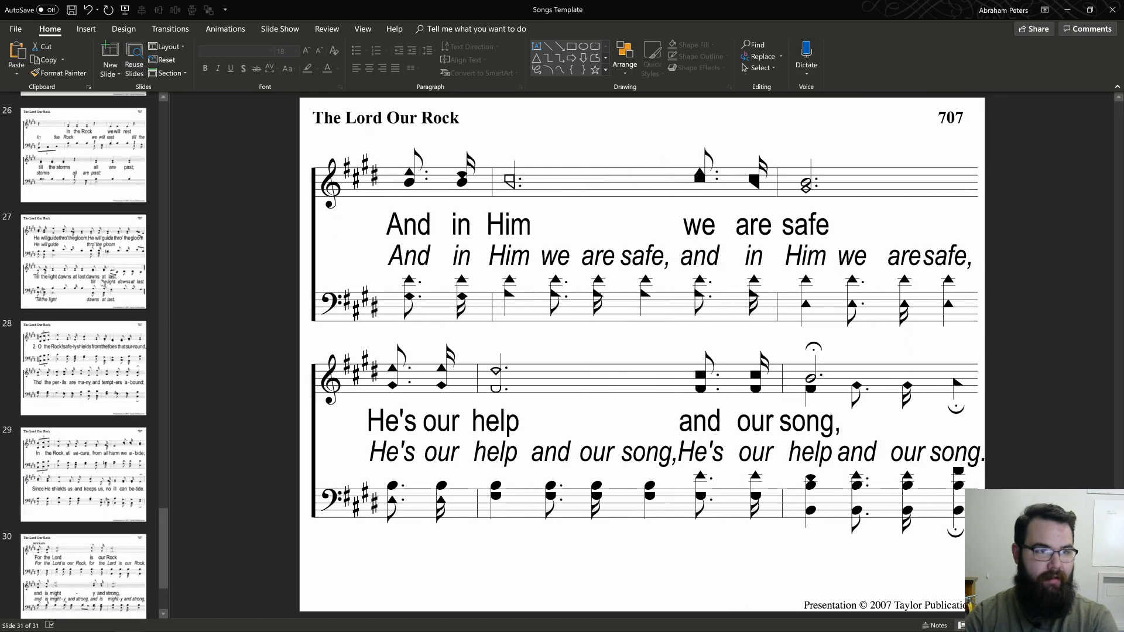
pyautogui.scroll(6, 103, 283)
pyautogui.scroll(-7, 115, 557)
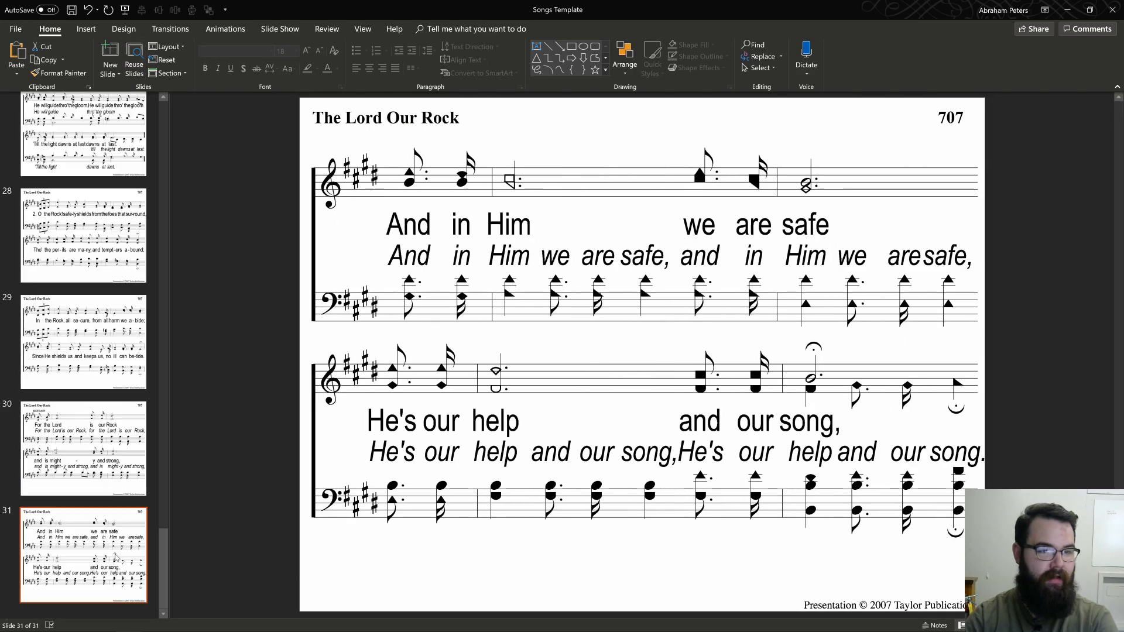
pyautogui.hotkey('ctrl', 'v')
# Step: Move the extra black slide before The Lord Our Rock to the end of the presentation
pyautogui.scroll(3, 112, 527)
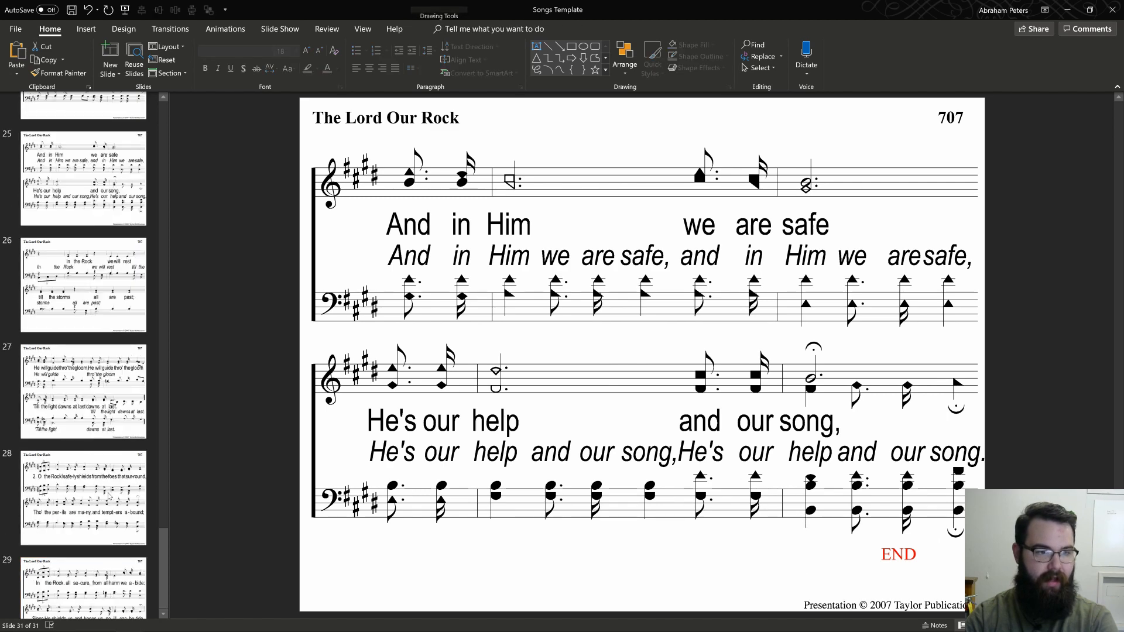
pyautogui.scroll(6, 109, 496)
pyautogui.moveTo(84, 507); pyautogui.dragTo(63, 532)
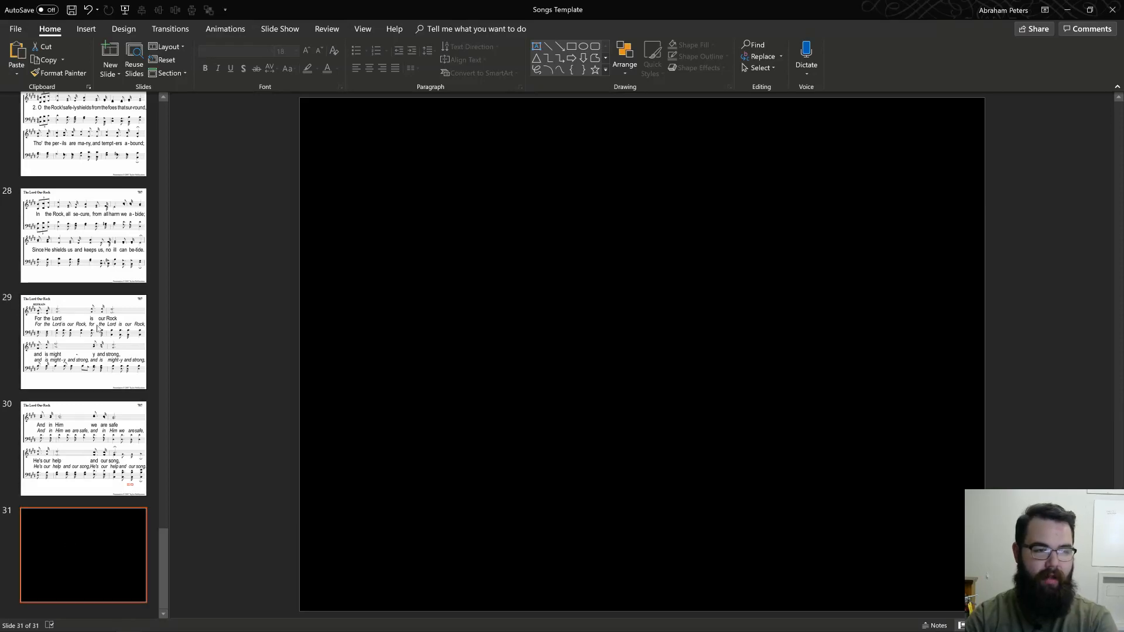
# Step: Review the assembled song slides back to the beginning, including the first Father slide
pyautogui.scroll(20, 98, 325)
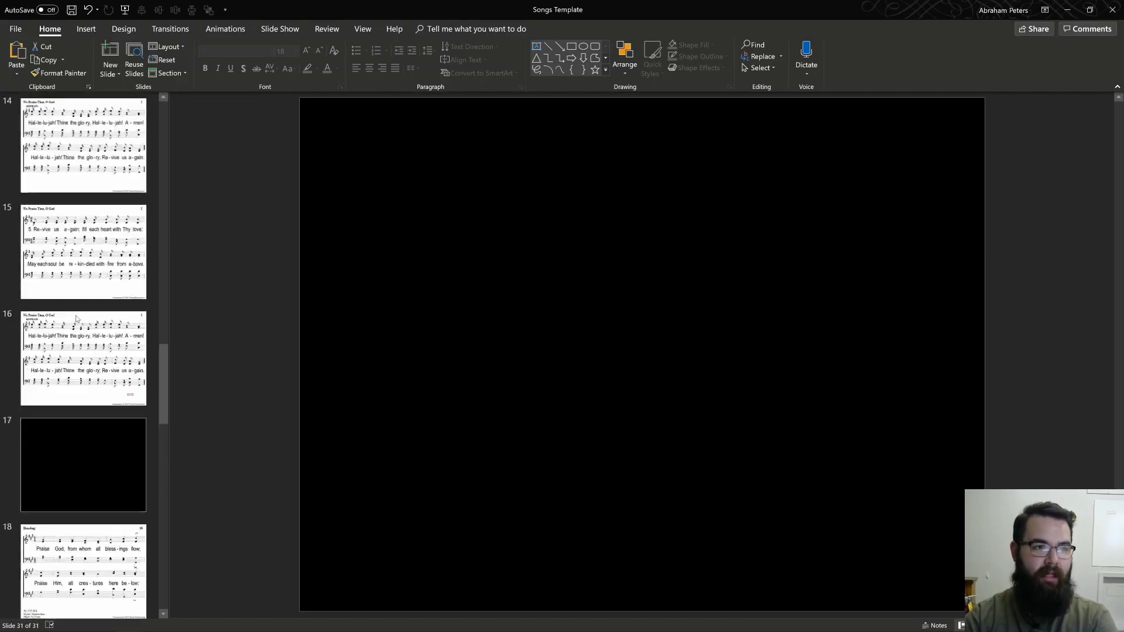
pyautogui.scroll(5, 98, 319)
pyautogui.click(122, 264)
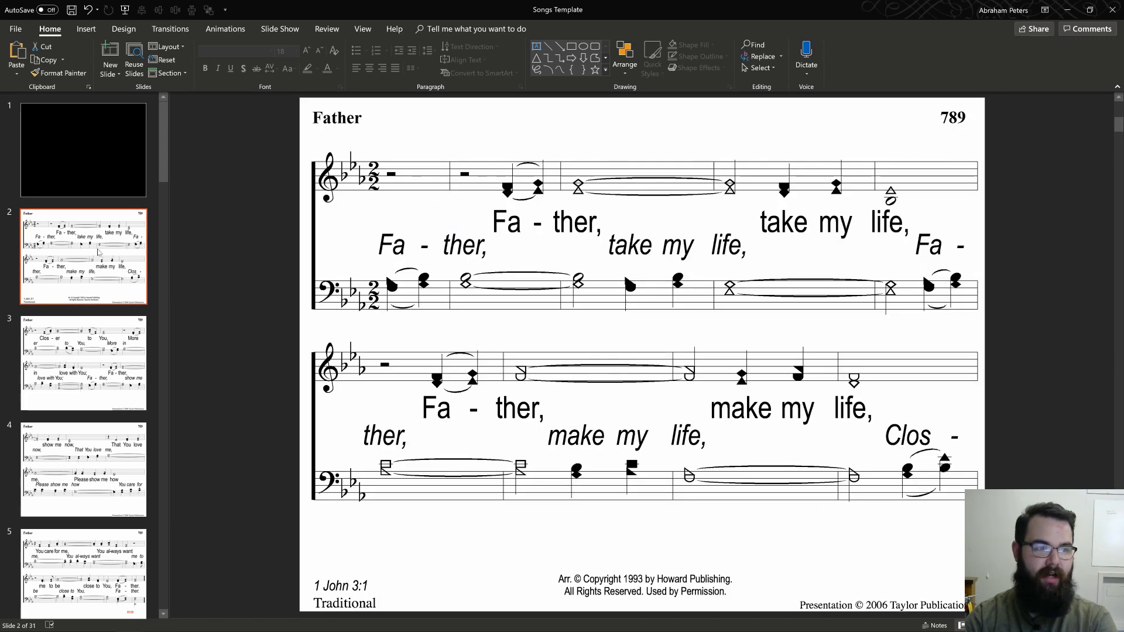
pyautogui.scroll(-5, 102, 272)
pyautogui.scroll(-2, 103, 281)
# Step: Try editing the We Praise Thee, O God title text box on slide 7 and undo the change
pyautogui.click(102, 188)
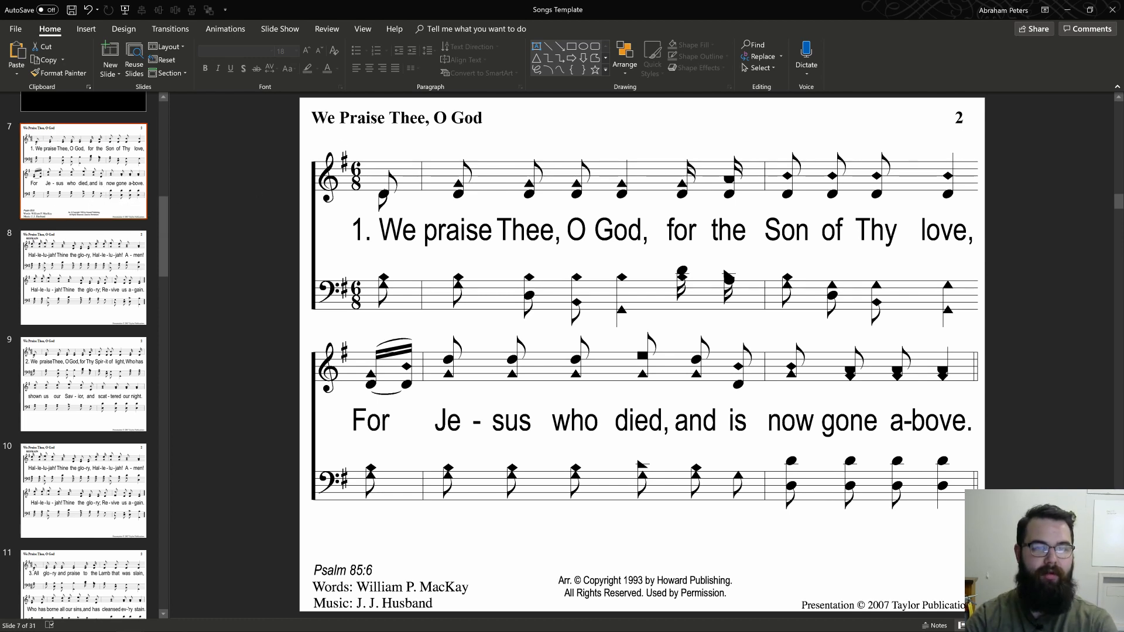
pyautogui.moveTo(313, 118); pyautogui.dragTo(429, 118)
pyautogui.moveTo(524, 108); pyautogui.dragTo(507, 122)
pyautogui.hotkey('ctrl', 'z')
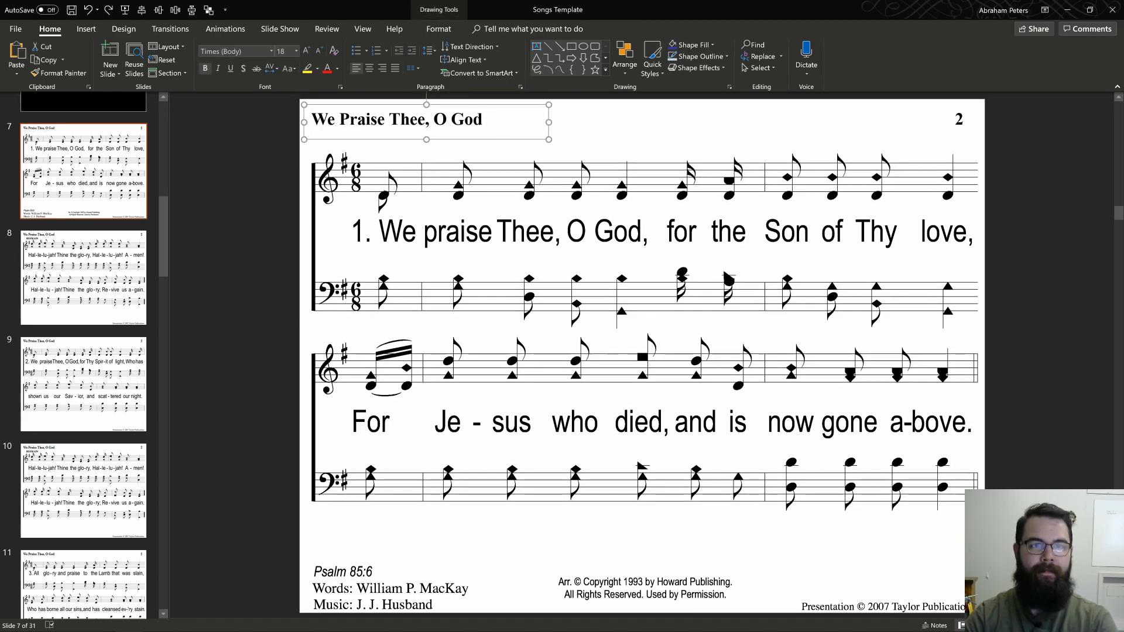
pyautogui.doubleClick(362, 119)
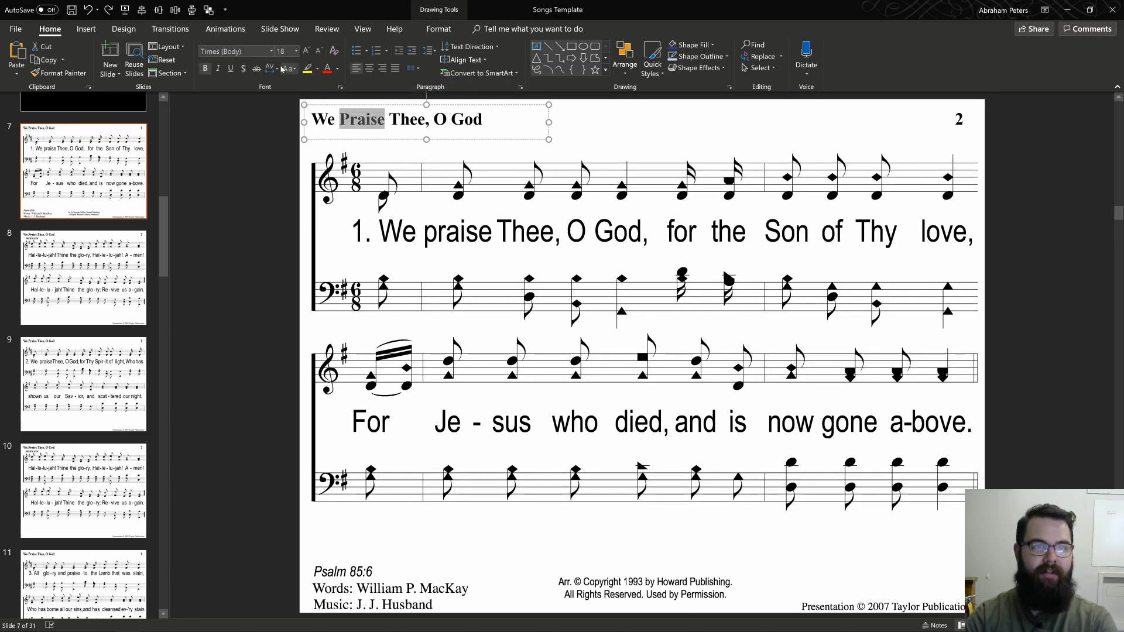
pyautogui.click(688, 134)
pyautogui.click(251, 171)
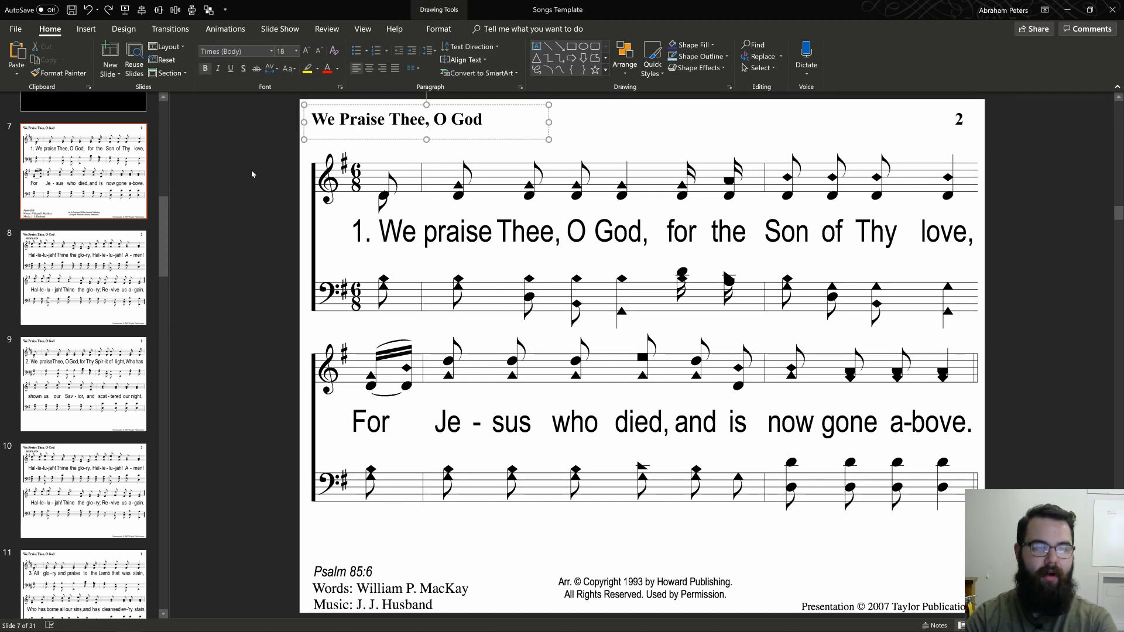